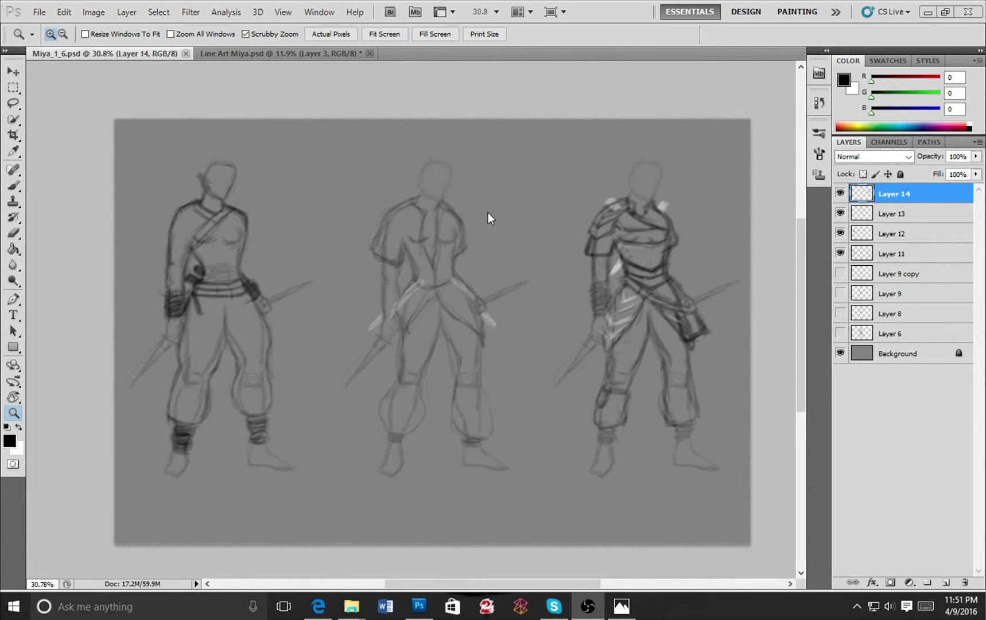
Restore the rectangular marquee selection around the third figure, the one in armour.
{"action": "key", "text": "ctrl+shift+d"}
{"action": "left_click", "coordinate": [13, 87]}
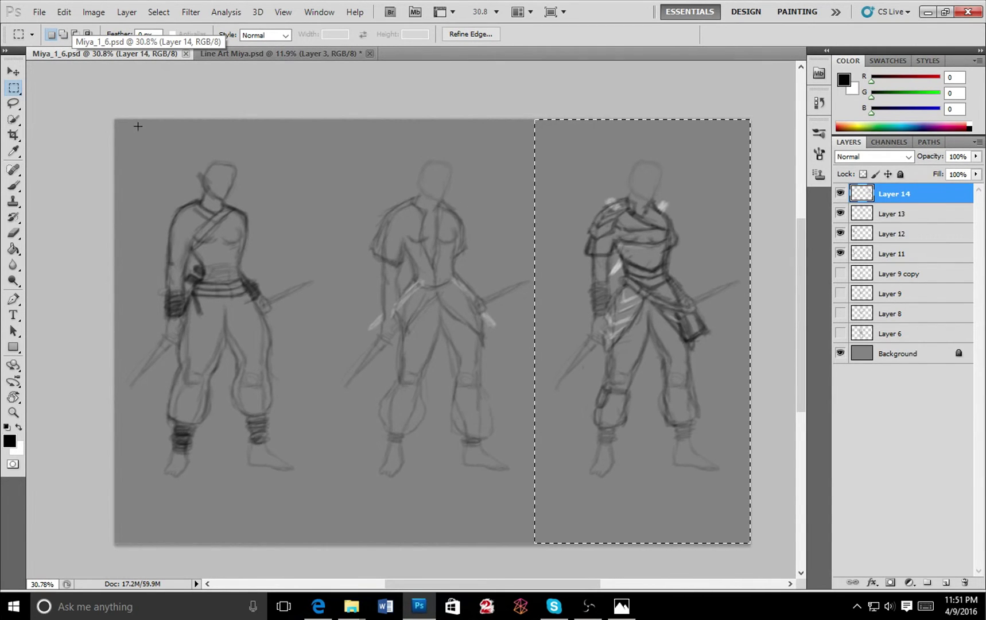
Review the size, resolution and colour settings for a new document without creating one.
{"action": "left_click", "coordinate": [33, 21]}
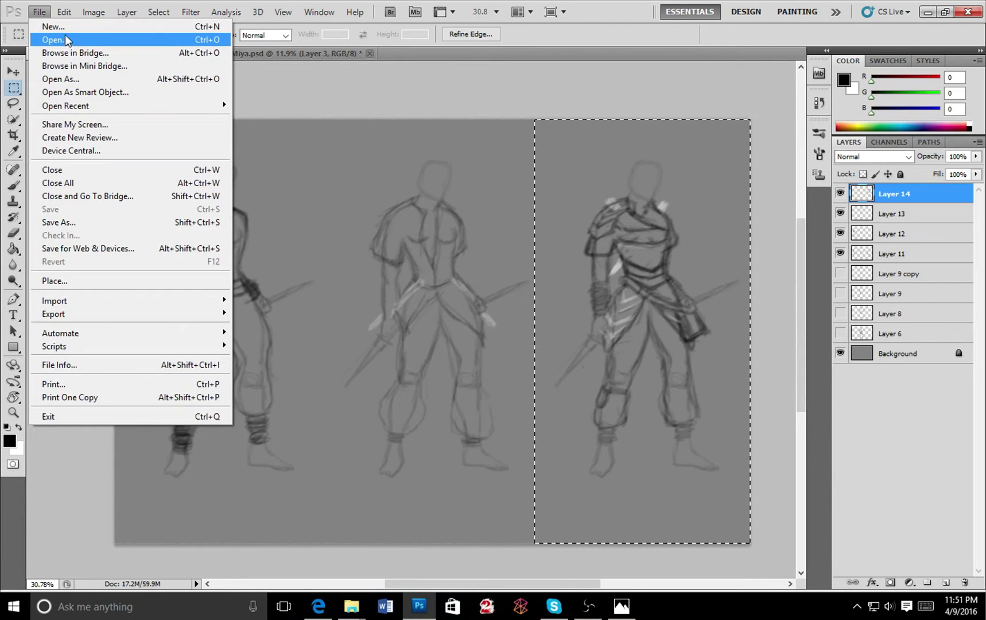
{"action": "left_click", "coordinate": [69, 37]}
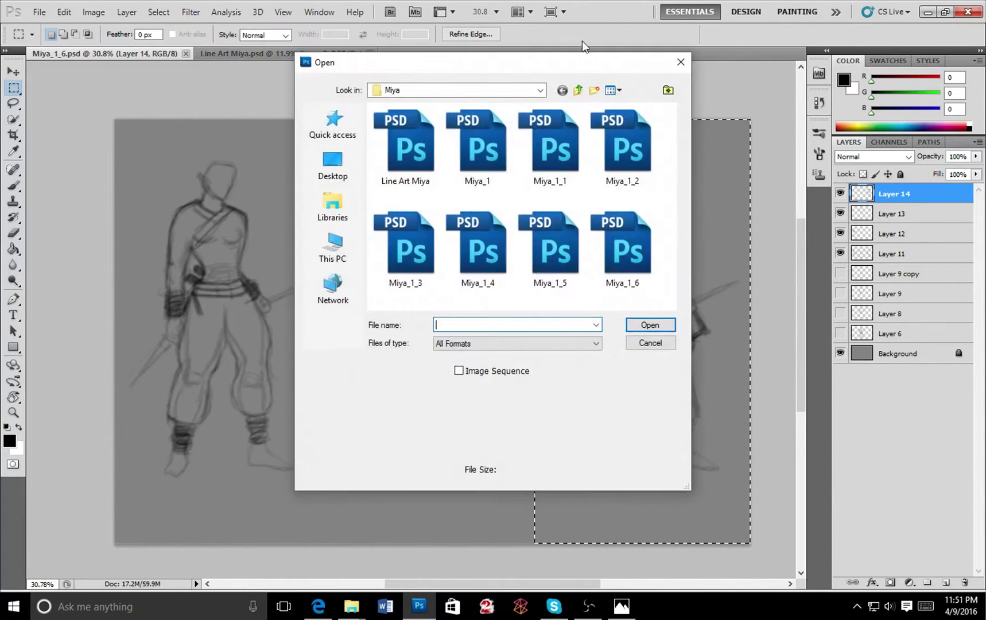
{"action": "left_click", "coordinate": [681, 62]}
{"action": "left_click", "coordinate": [39, 12]}
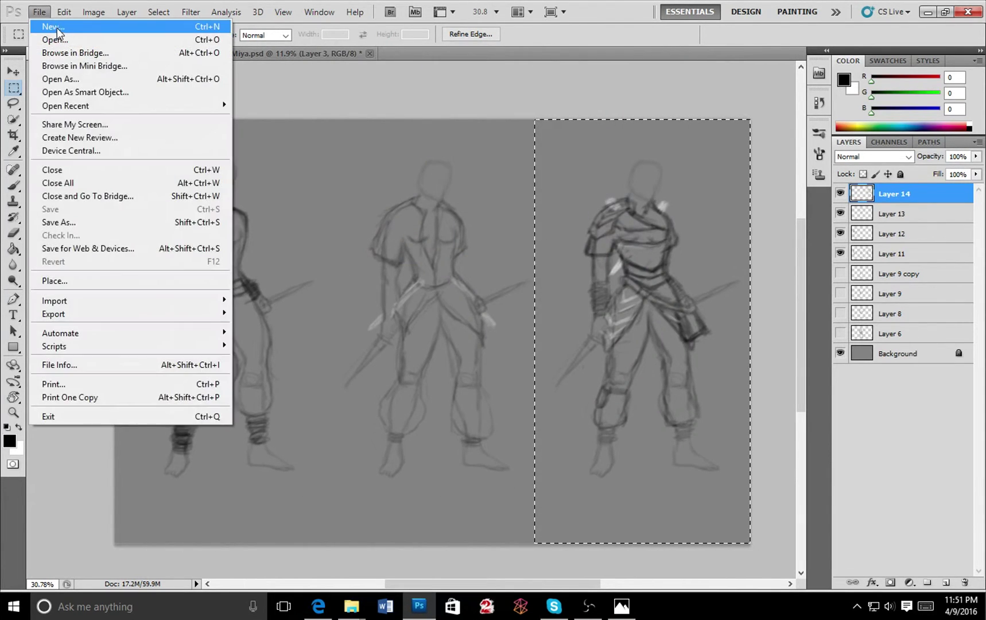
{"action": "left_click", "coordinate": [46, 22]}
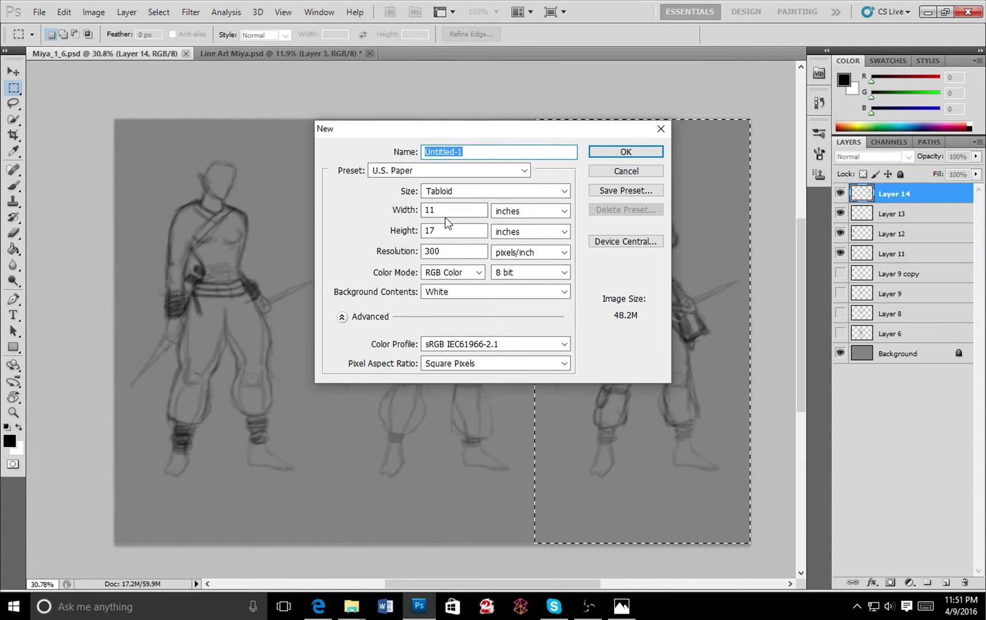
{"action": "left_click", "coordinate": [660, 129]}
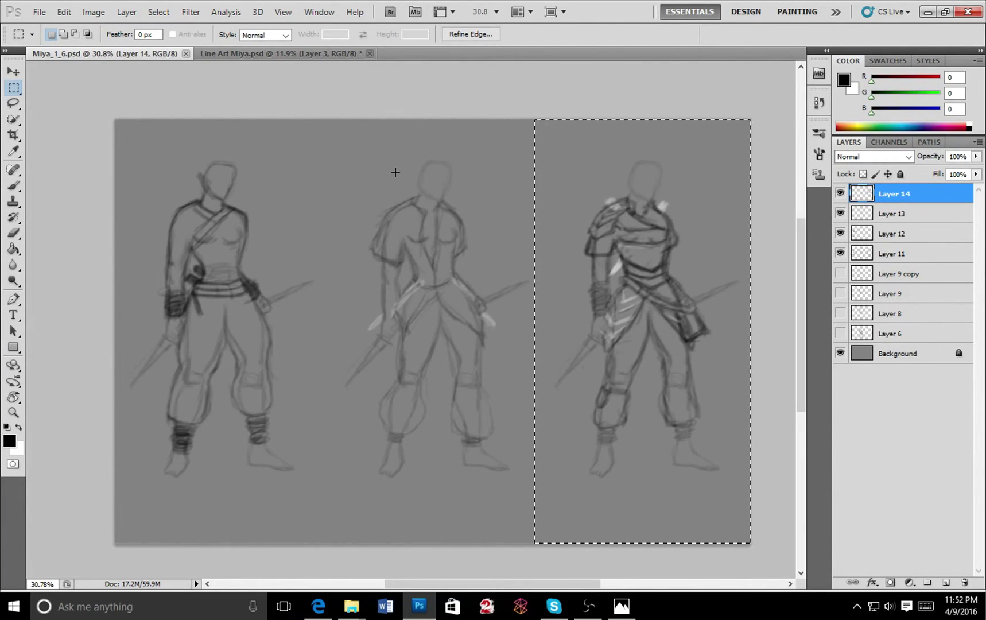
Switch to the Line Art Miya.psd document and hide Layer 1.
{"action": "left_click", "coordinate": [268, 55]}
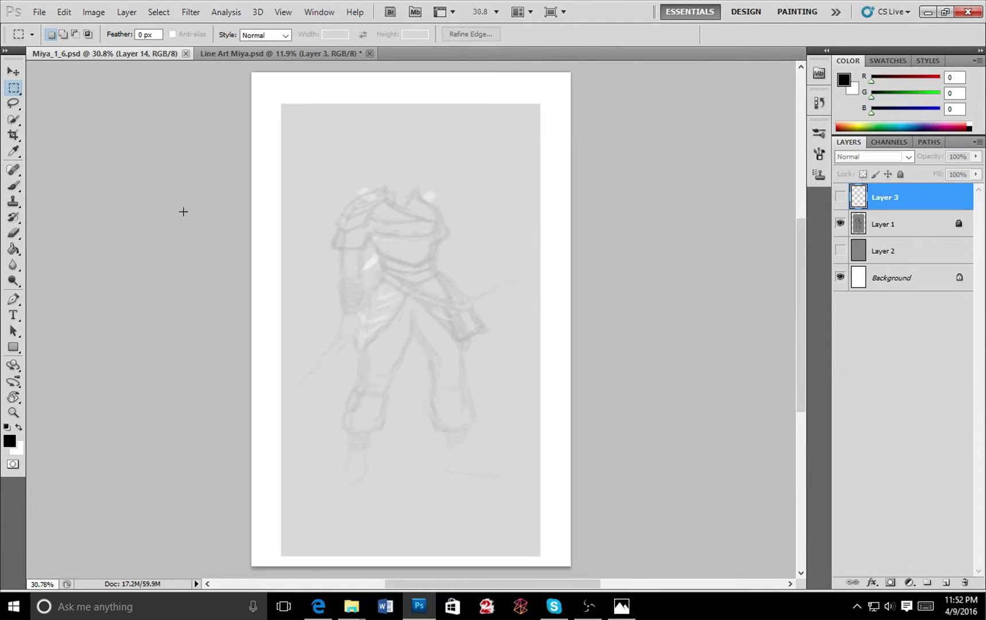
{"action": "left_click", "coordinate": [850, 229]}
{"action": "left_click", "coordinate": [840, 223]}
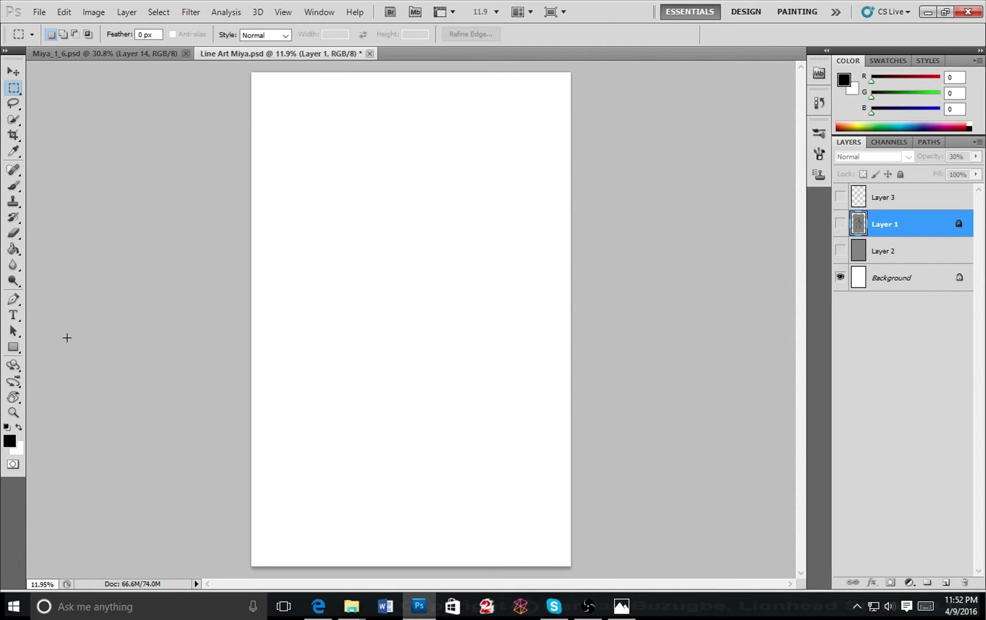
Make Layer 1 with the faint character sketch visible on the page again.
{"action": "left_click", "coordinate": [14, 413]}
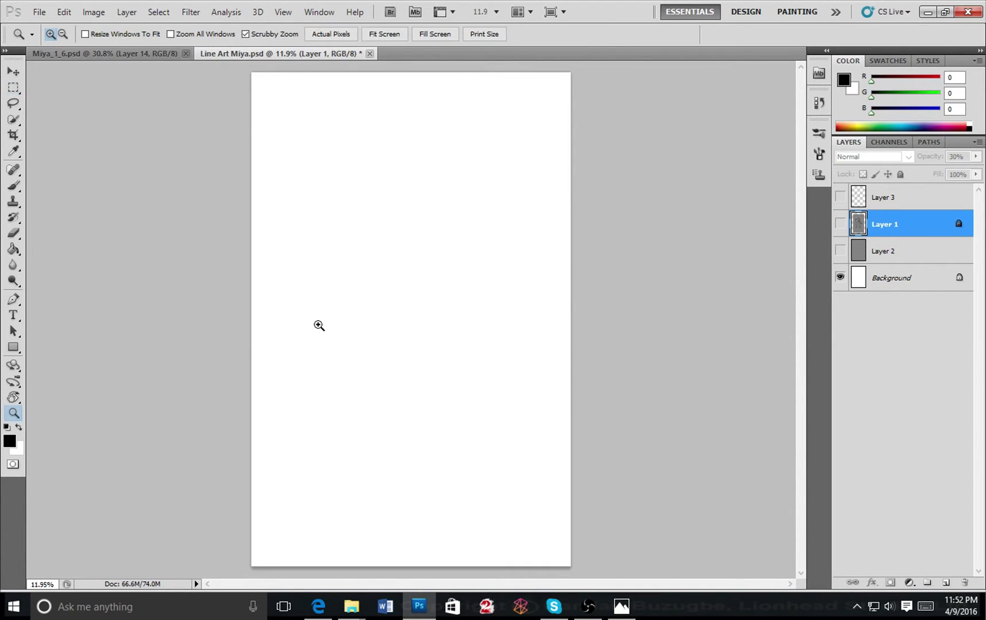
{"action": "left_click", "coordinate": [320, 325]}
{"action": "left_click_drag", "start_coordinate": [330, 324], "coordinate": [409, 341]}
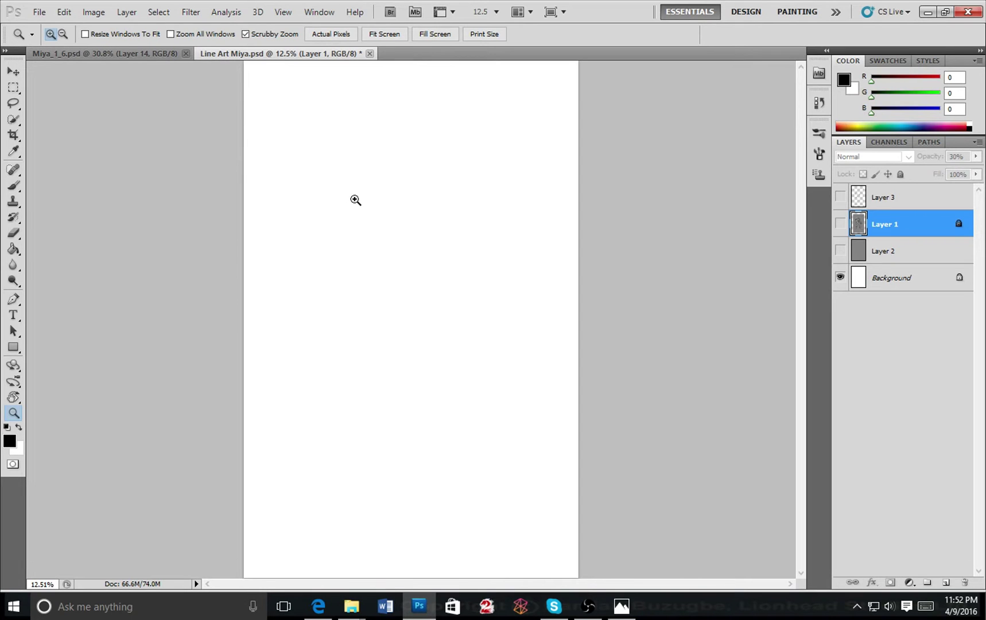
{"action": "left_click_drag", "start_coordinate": [409, 283], "coordinate": [396, 293]}
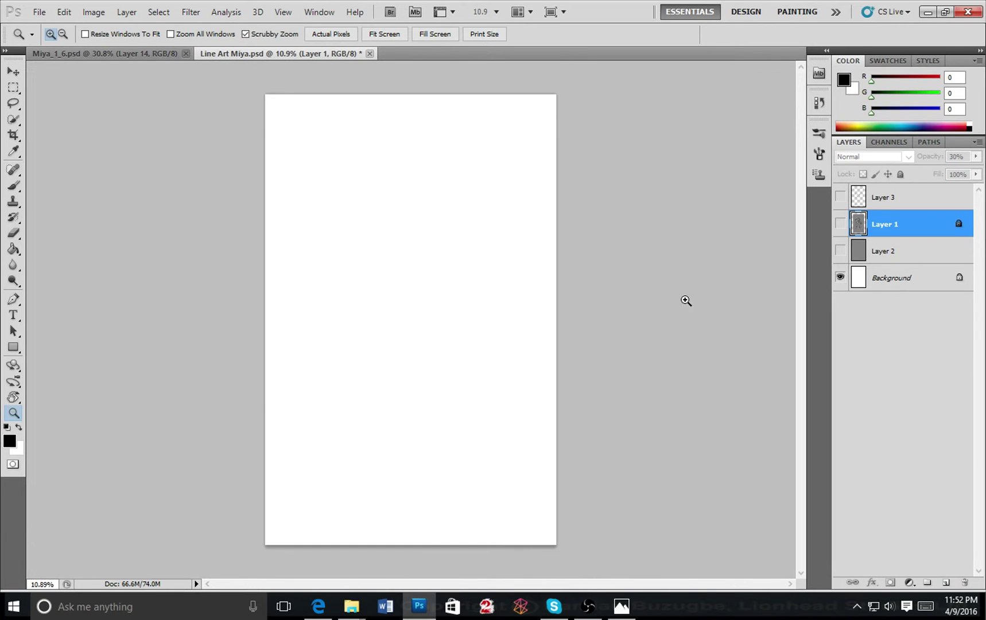
{"action": "left_click", "coordinate": [840, 224]}
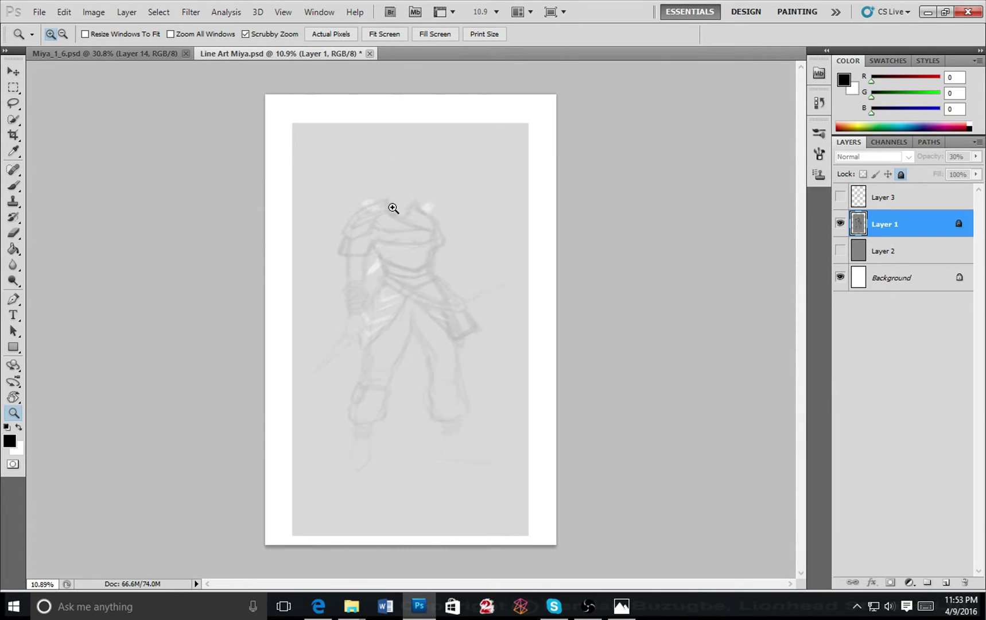
Marquee the figure's torso and legs on Layer 1 and try to move the selected area.
{"action": "left_click", "coordinate": [13, 87]}
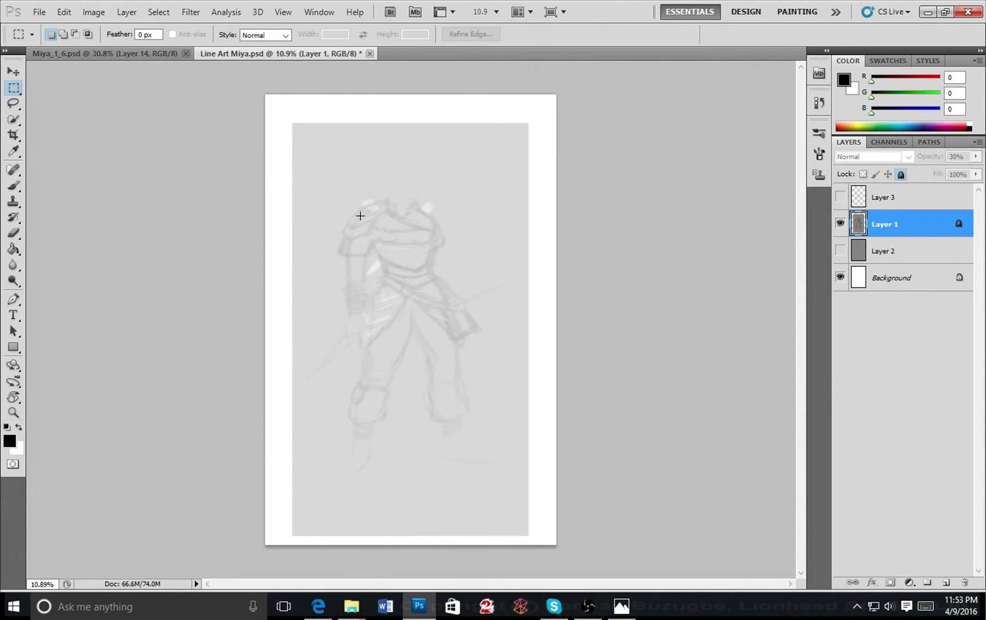
{"action": "left_click_drag", "start_coordinate": [360, 216], "coordinate": [485, 435]}
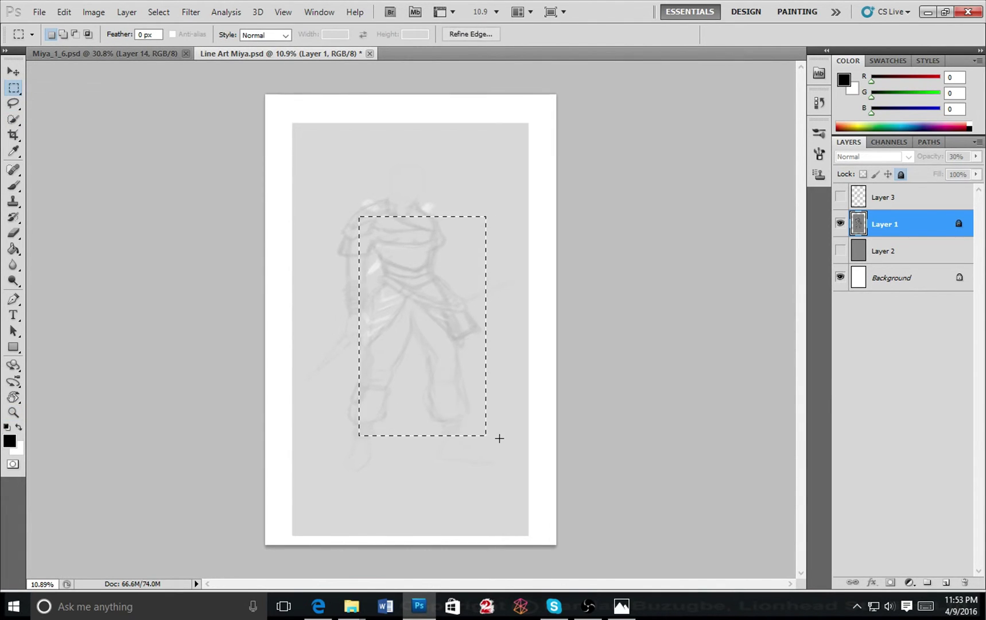
{"action": "left_click", "coordinate": [13, 71]}
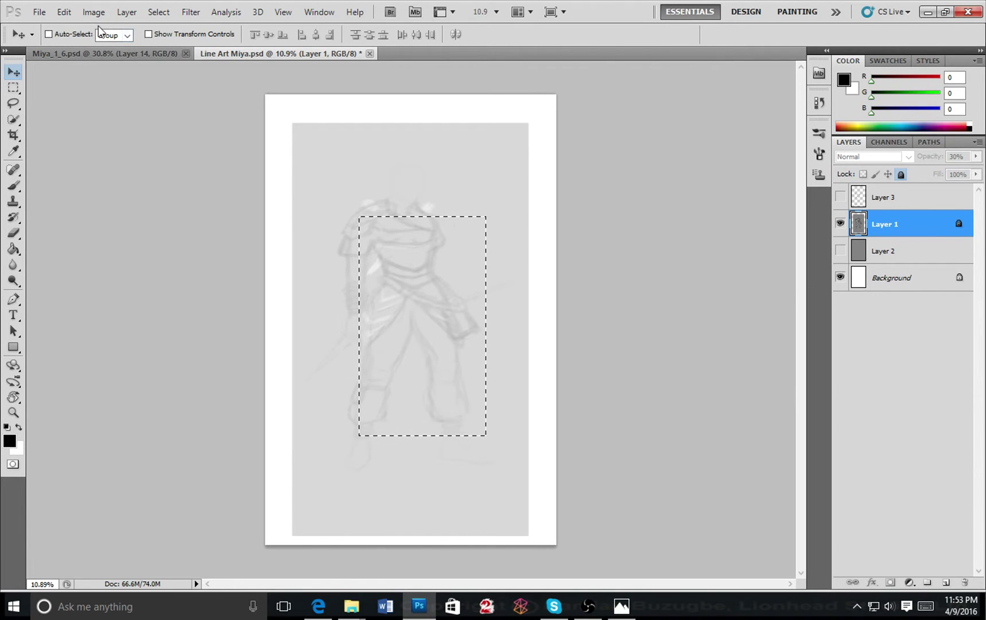
{"action": "left_click", "coordinate": [67, 15]}
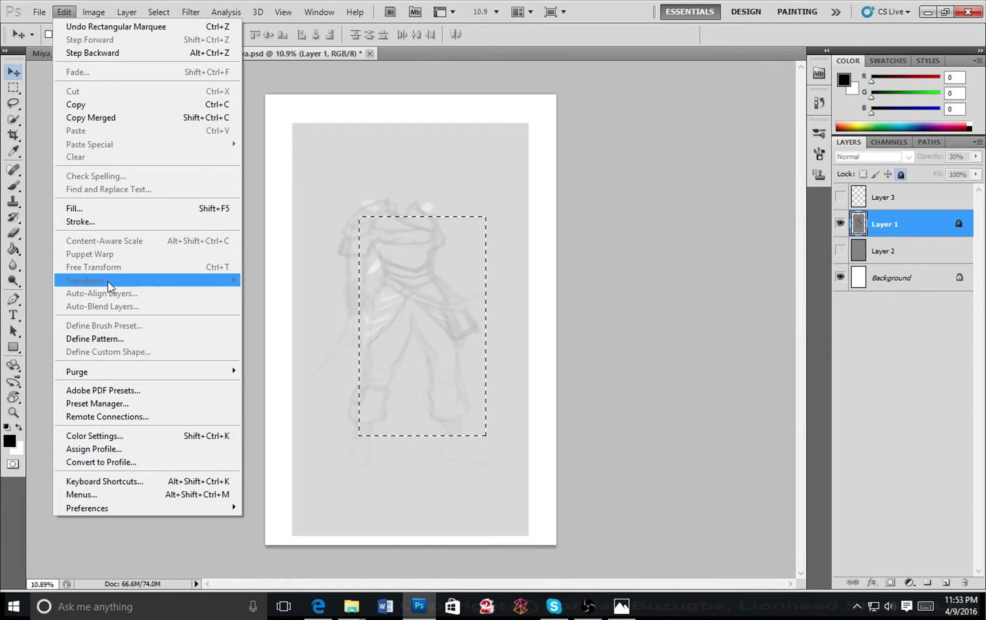
{"action": "left_click", "coordinate": [626, 263]}
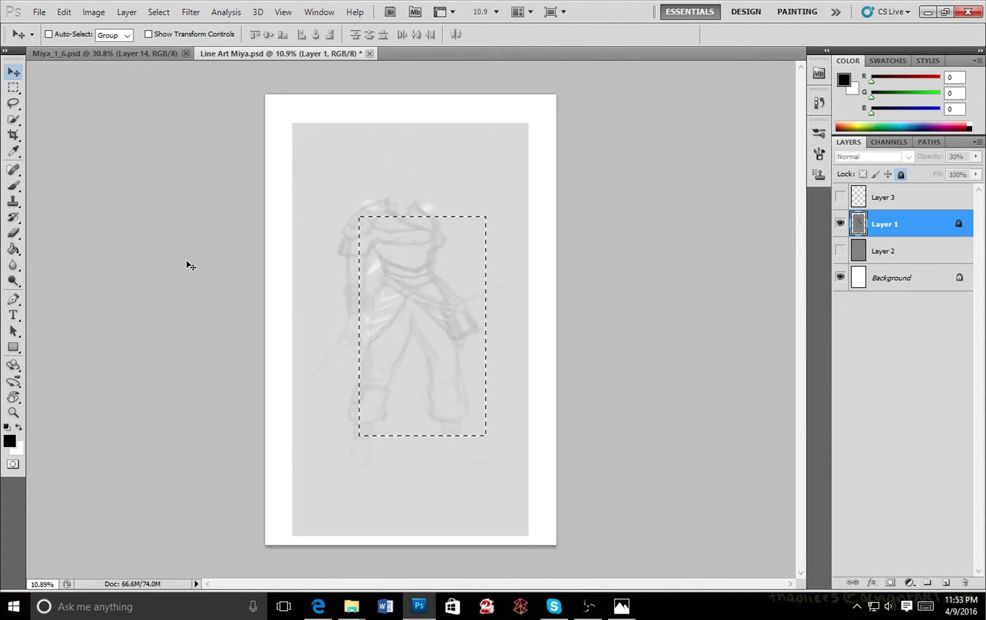
{"action": "left_click", "coordinate": [295, 255]}
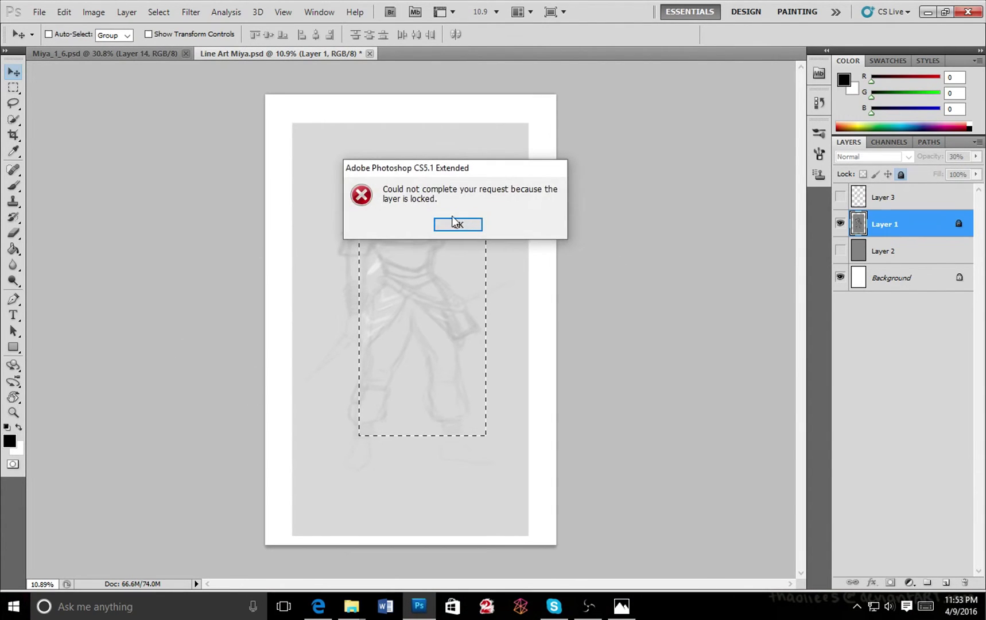
{"action": "left_click", "coordinate": [464, 225]}
Clear the marquee selection and try once more to move the sketch on Layer 1.
{"action": "left_click", "coordinate": [140, 14]}
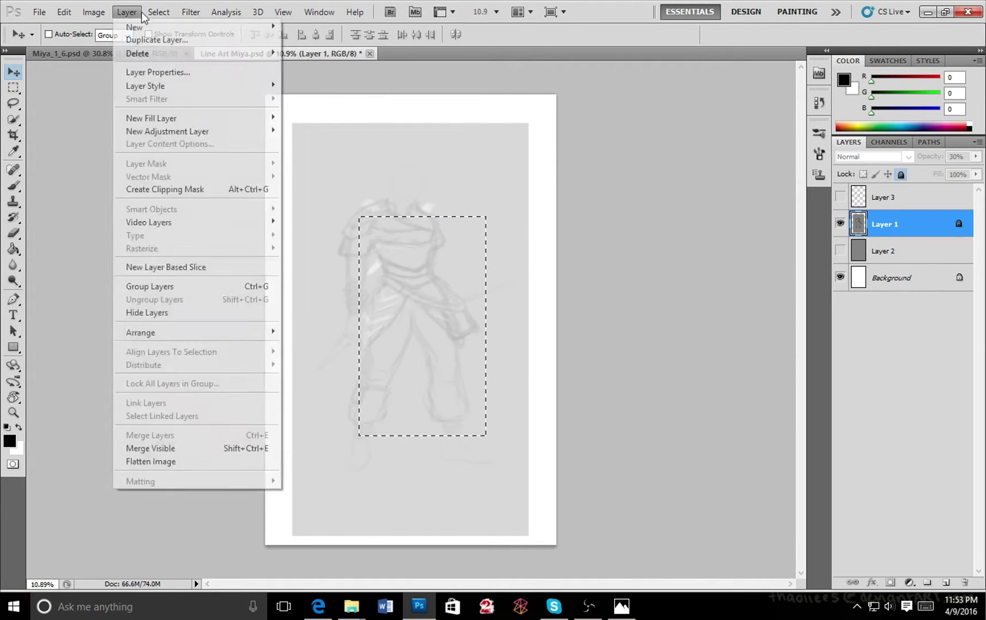
{"action": "left_click", "coordinate": [172, 39]}
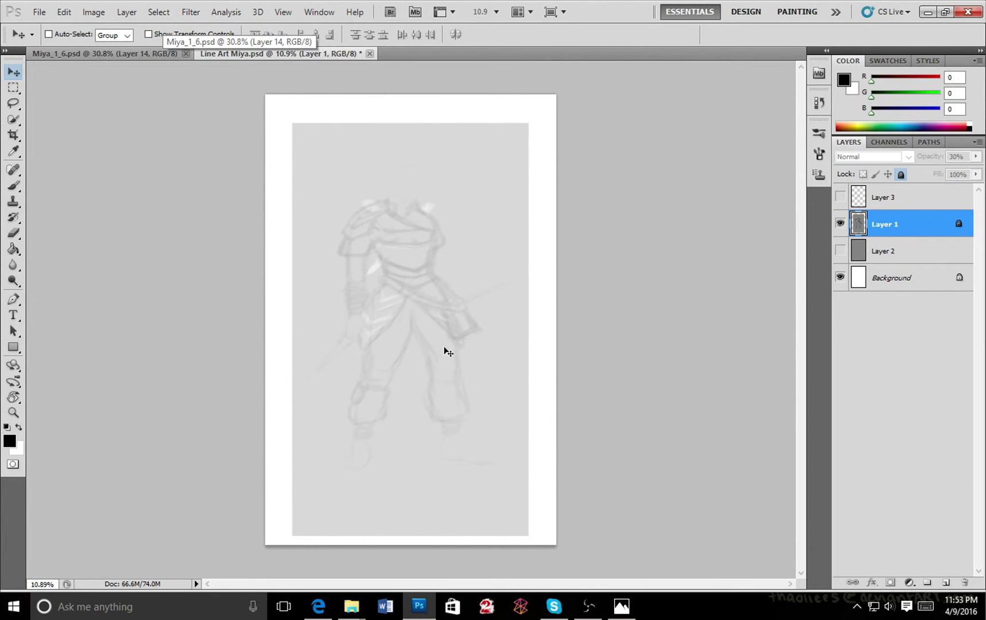
{"action": "left_click", "coordinate": [371, 324]}
{"action": "left_click", "coordinate": [451, 224]}
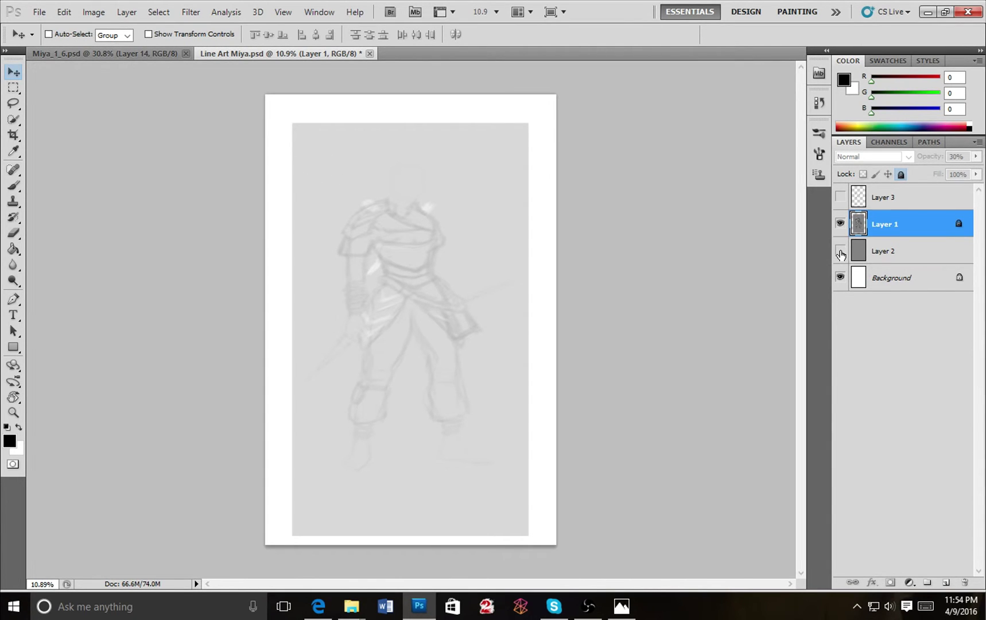
Show the gray backdrop on Layer 2 and check the document's pixel dimensions and resolution in Image Size.
{"action": "left_click", "coordinate": [840, 250]}
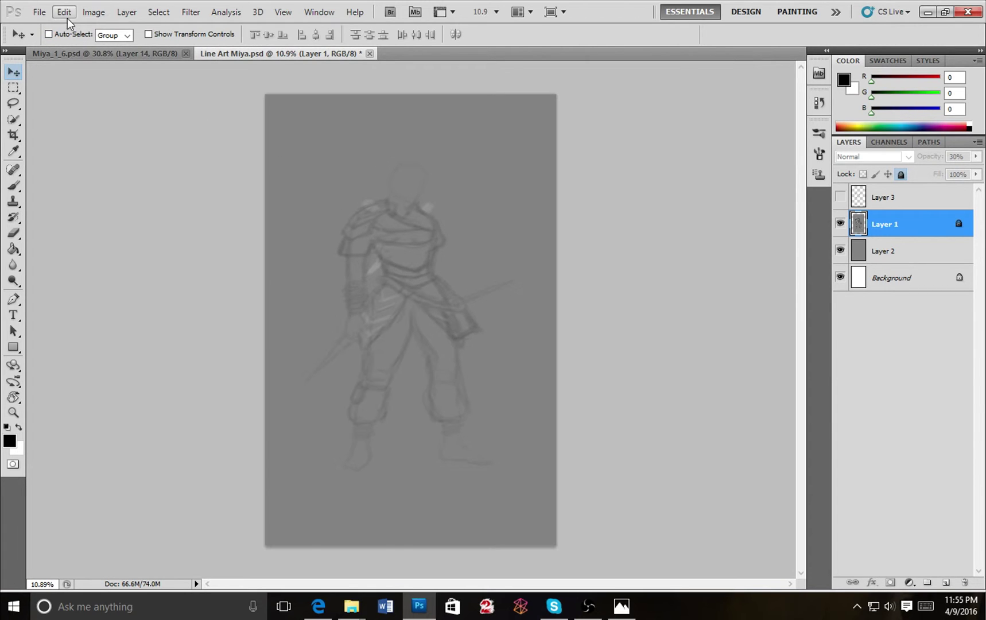
{"action": "left_click", "coordinate": [92, 12]}
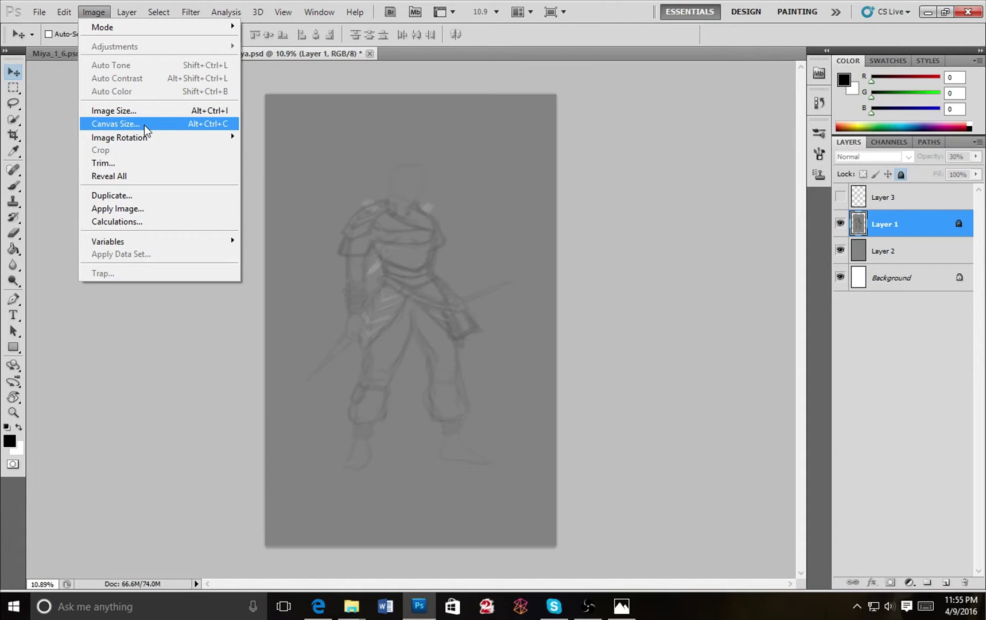
{"action": "left_click", "coordinate": [136, 112]}
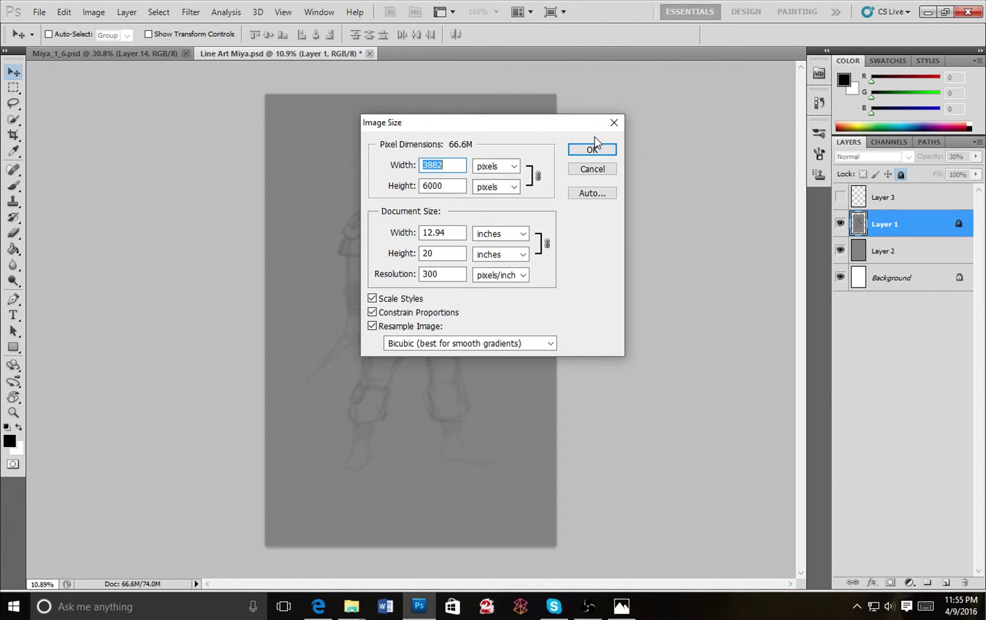
{"action": "left_click", "coordinate": [613, 123]}
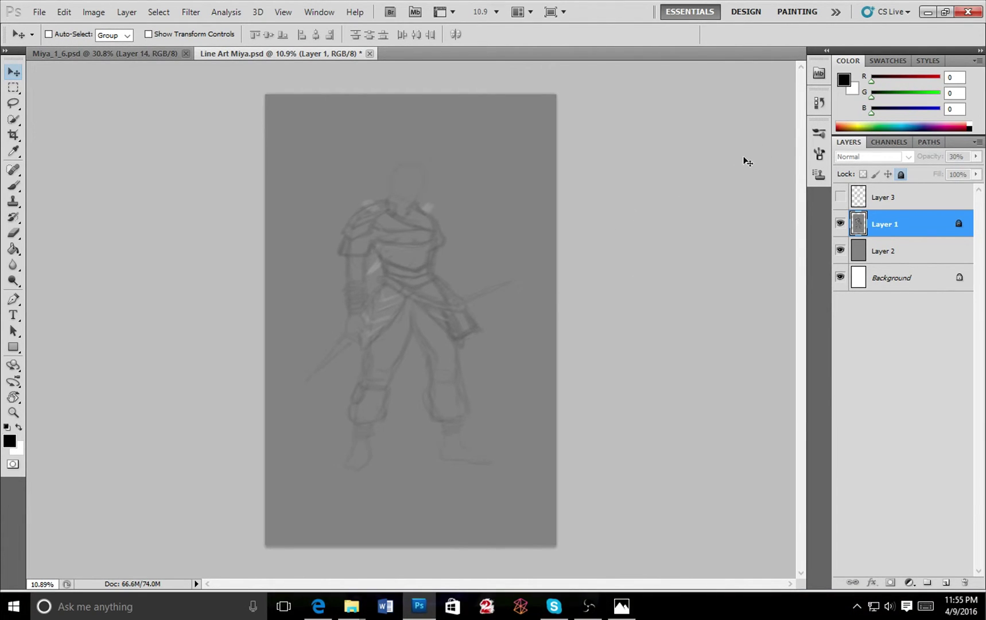
Open the brush settings, then make Layer 3 with the line art active and visible for a close look at the waist armour.
{"action": "left_click", "coordinate": [816, 135]}
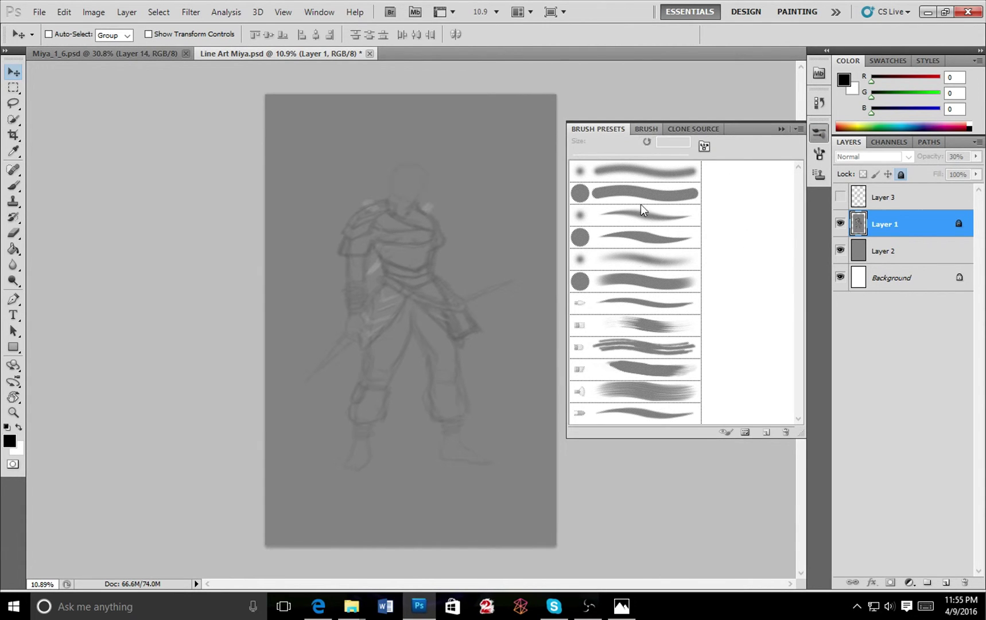
{"action": "left_click", "coordinate": [647, 128]}
{"action": "left_click", "coordinate": [893, 198]}
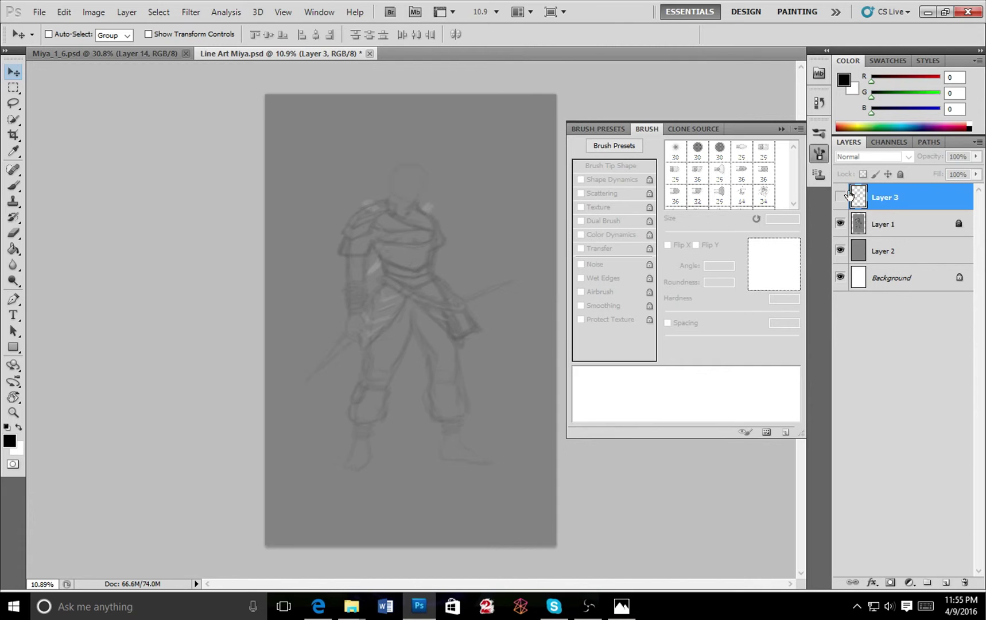
{"action": "left_click", "coordinate": [840, 197]}
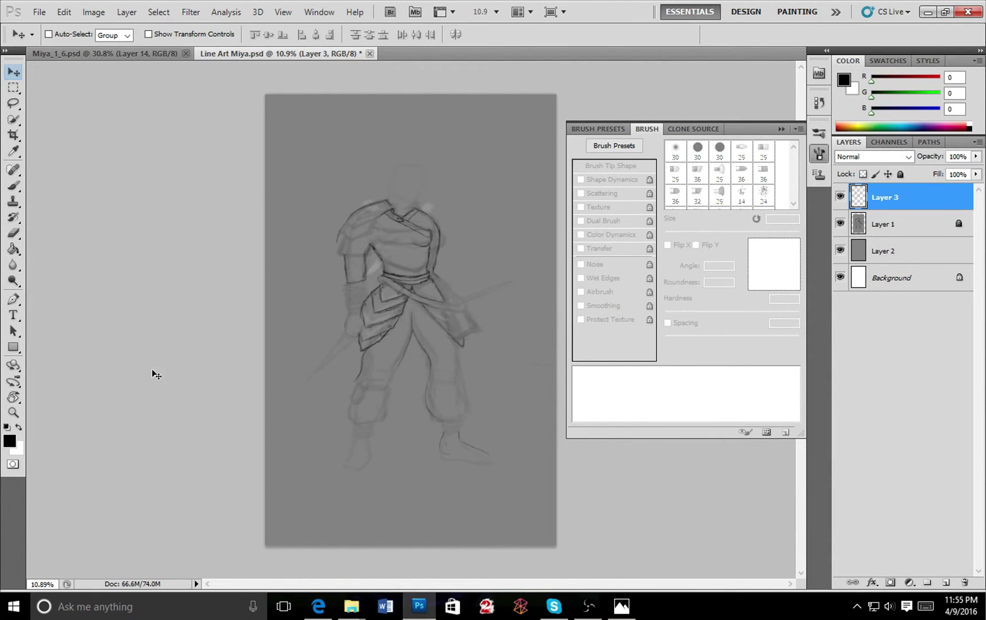
{"action": "left_click", "coordinate": [16, 417]}
{"action": "left_click_drag", "start_coordinate": [353, 347], "coordinate": [394, 374]}
{"action": "mouse_move", "coordinate": [446, 267]}
{"action": "left_mouse_down"}
{"action": "mouse_move", "coordinate": [295, 333]}
{"action": "mouse_move", "coordinate": [326, 365]}
{"action": "left_mouse_up"}
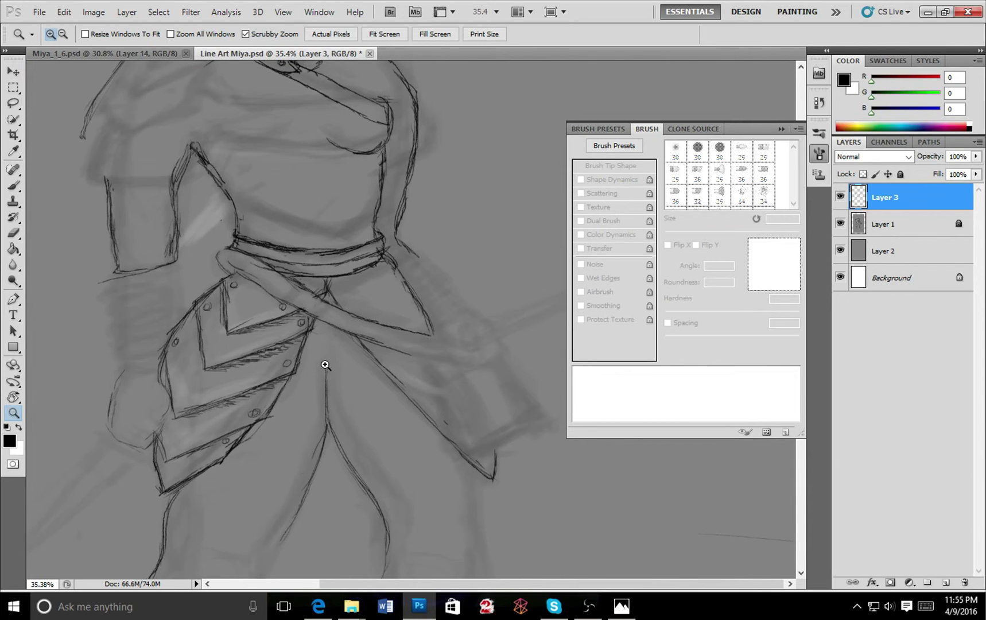
Activate the Brush tool and display the tip shape settings of the 7 px brush preset.
{"action": "left_click", "coordinate": [684, 130]}
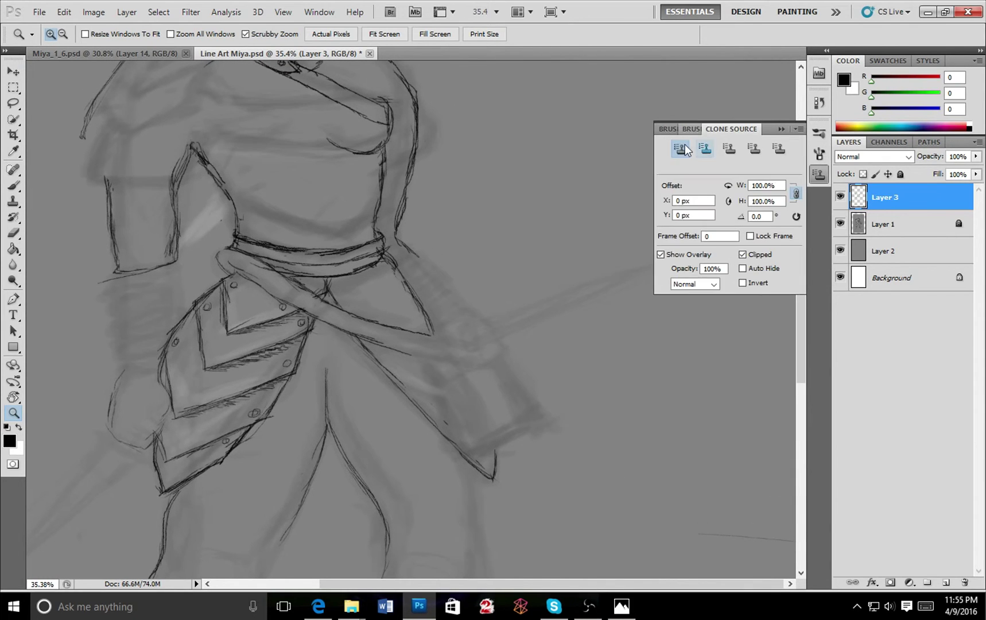
{"action": "left_click", "coordinate": [646, 128]}
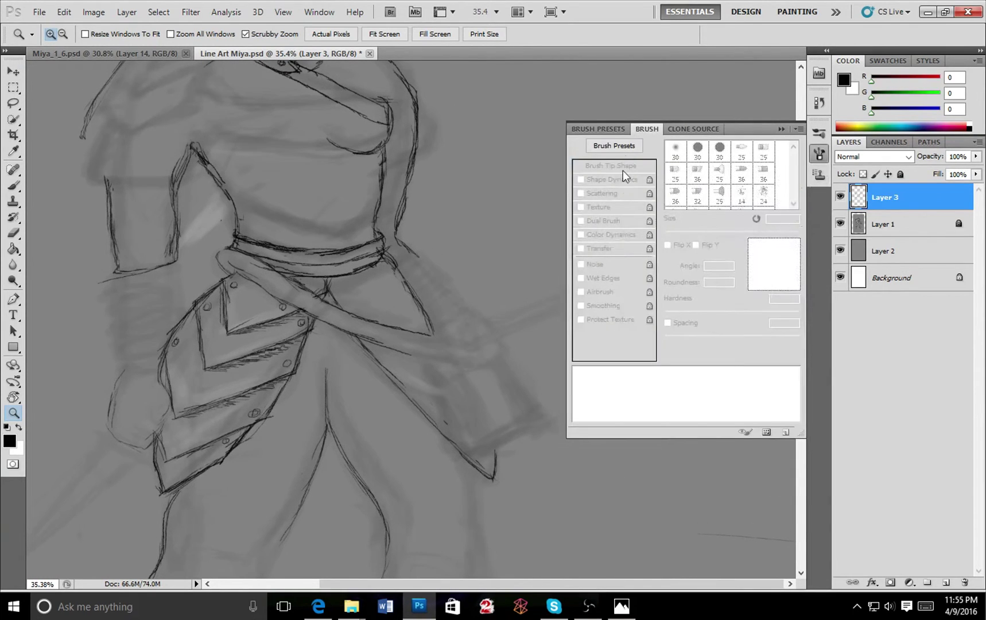
{"action": "left_click", "coordinate": [602, 129]}
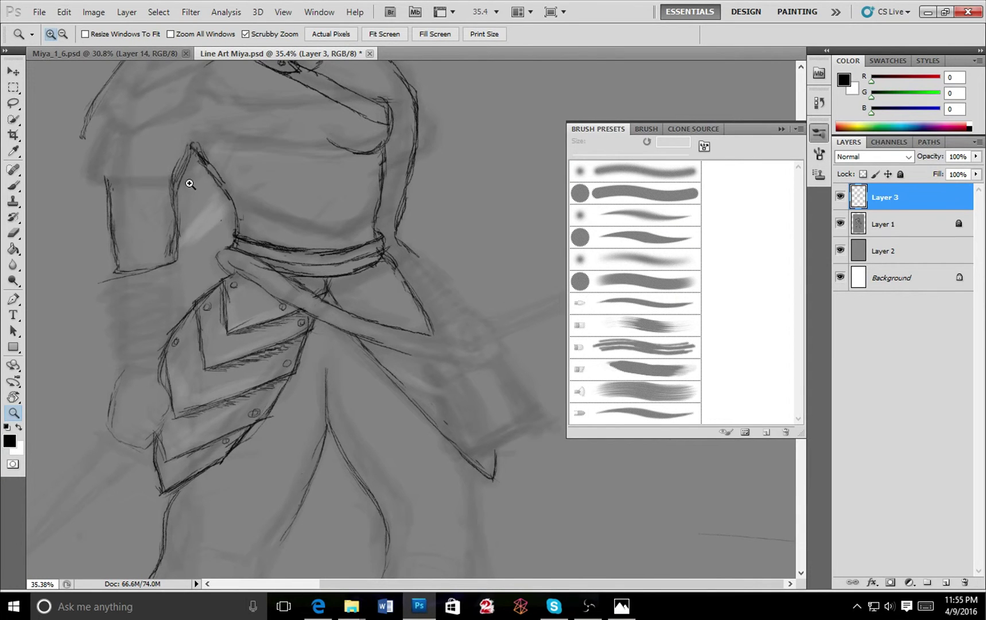
{"action": "key", "text": "b"}
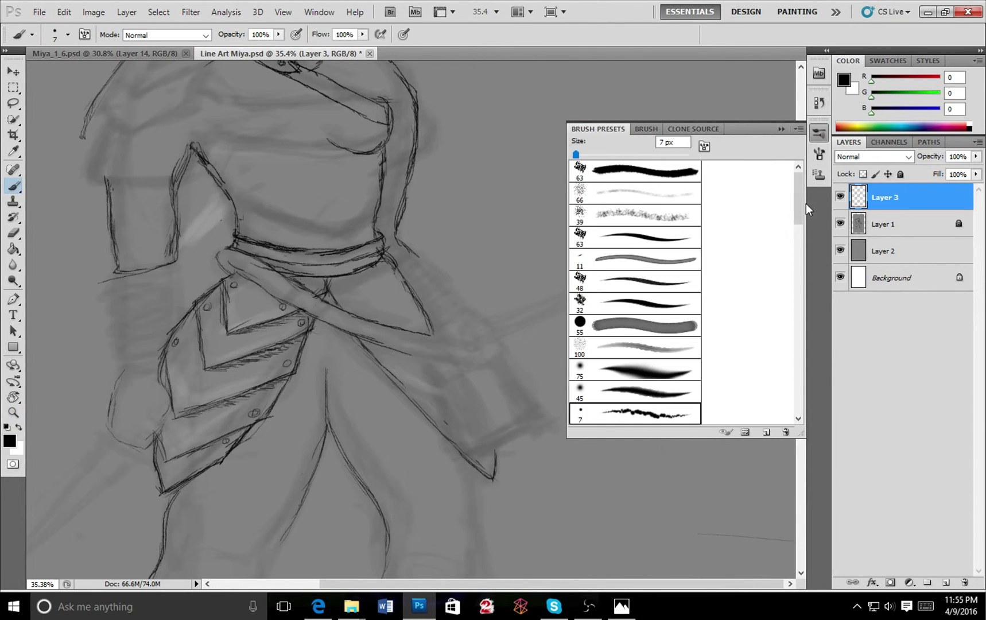
{"action": "left_click_drag", "start_coordinate": [800, 201], "coordinate": [785, 388]}
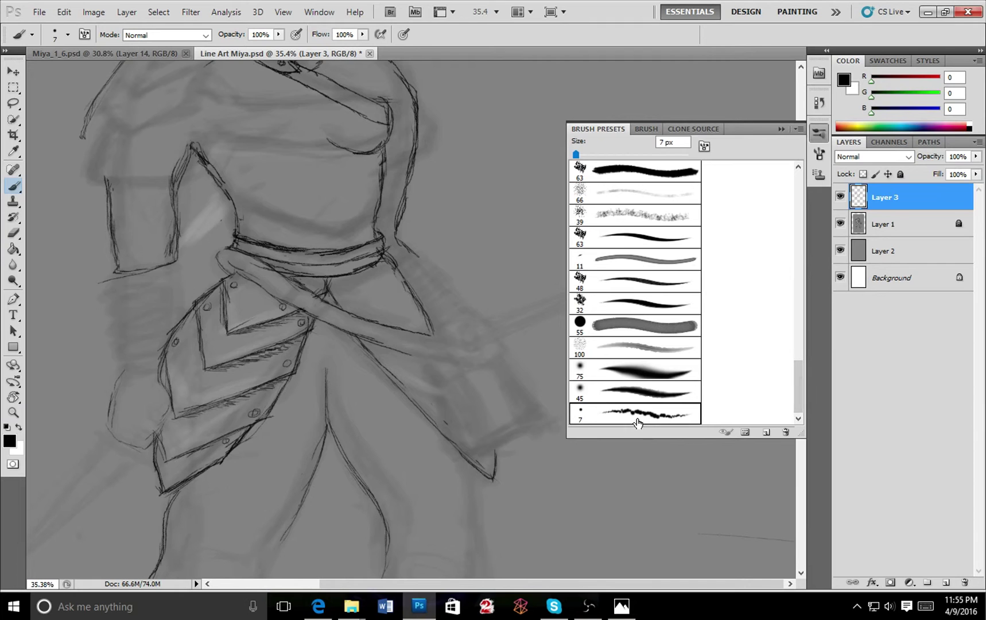
{"action": "left_click", "coordinate": [645, 129]}
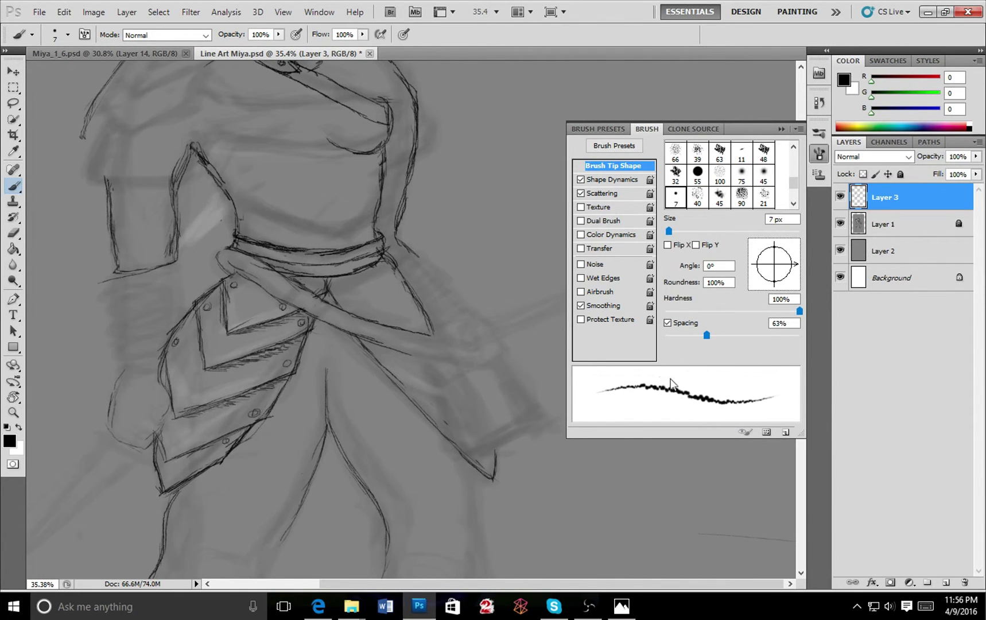
Close the brush settings and ink the knot and edges of the diagonal sash across the hips on Layer 3.
{"action": "left_click", "coordinate": [780, 129]}
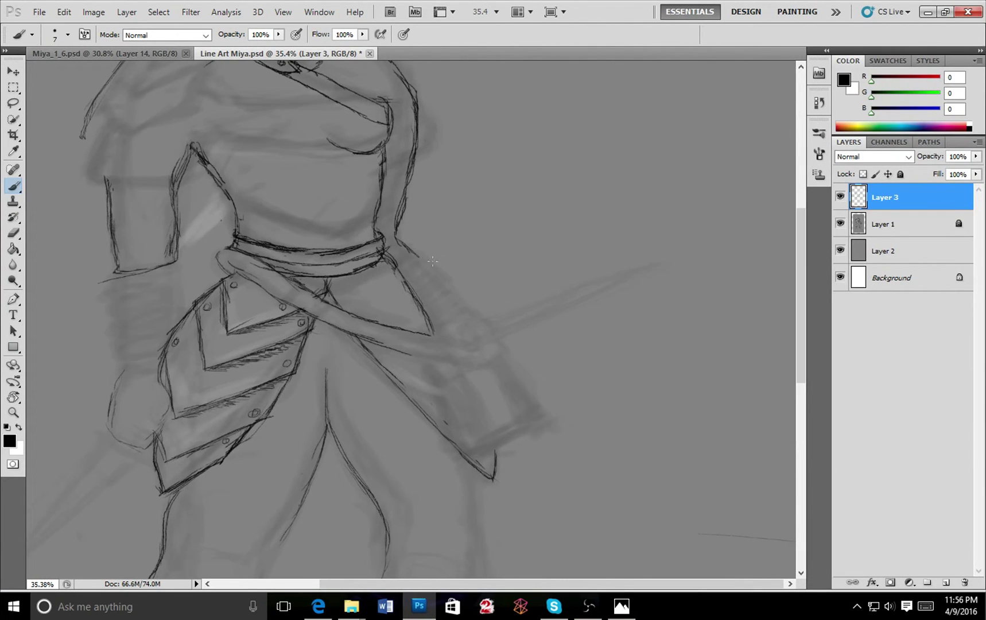
{"action": "left_click", "coordinate": [13, 412]}
{"action": "left_click_drag", "start_coordinate": [209, 333], "coordinate": [205, 387]}
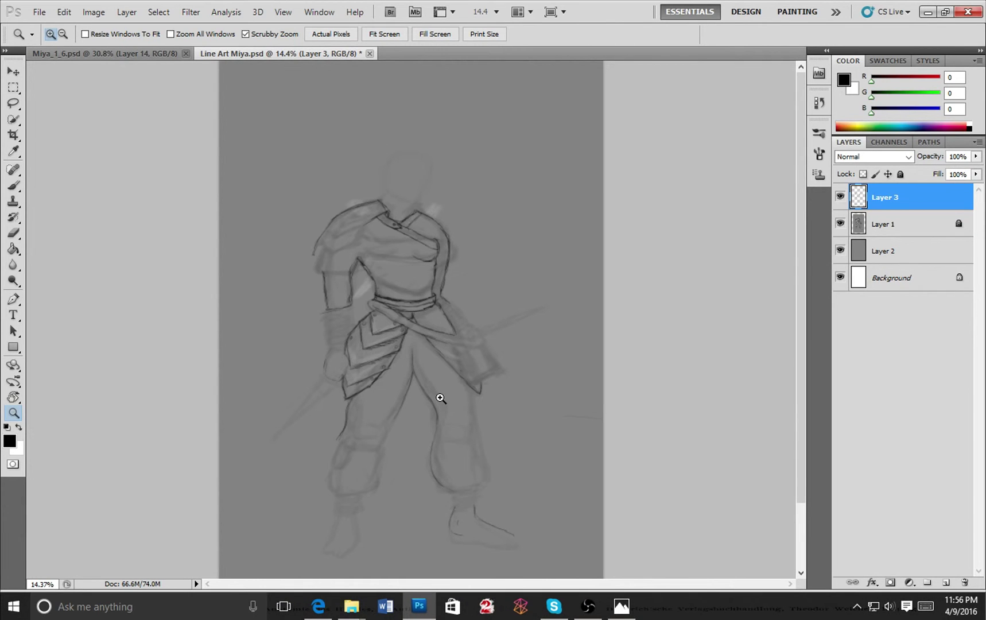
{"action": "left_click_drag", "start_coordinate": [428, 309], "coordinate": [502, 378]}
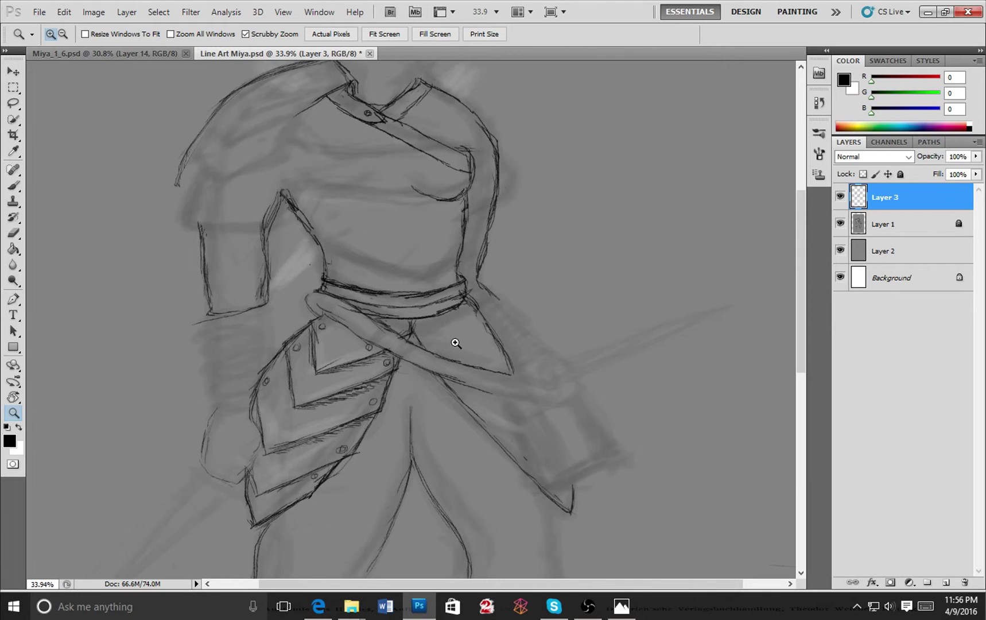
{"action": "key", "text": "b"}
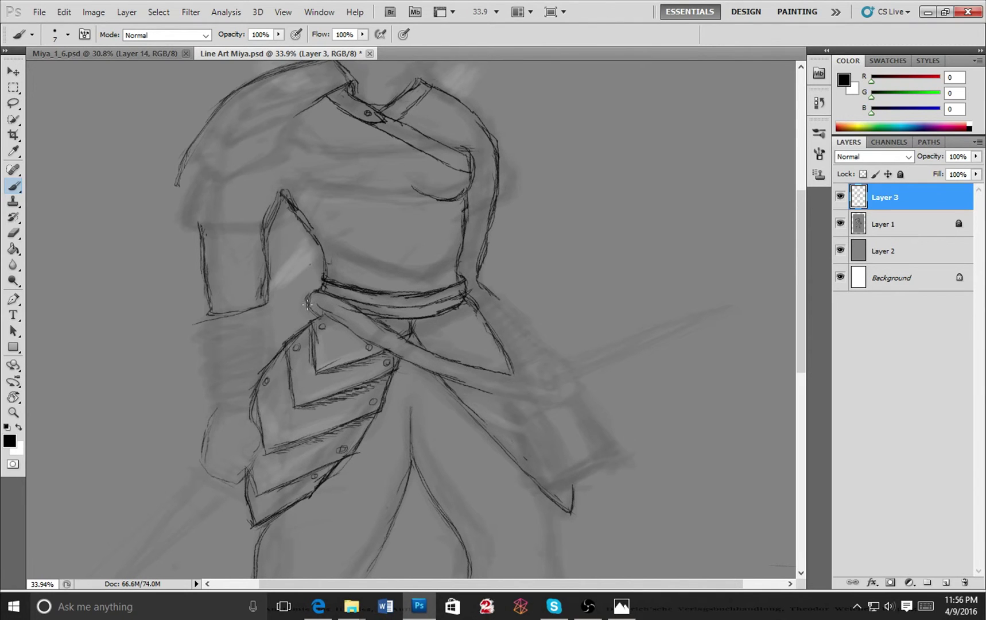
{"action": "left_click_drag", "start_coordinate": [307, 312], "coordinate": [488, 397]}
{"action": "left_click_drag", "start_coordinate": [320, 310], "coordinate": [317, 315]}
{"action": "left_click_drag", "start_coordinate": [444, 382], "coordinate": [454, 391]}
Reinforce the outlines and shading strokes of the layered hip armour plates with the 7 px brush.
{"action": "left_click_drag", "start_coordinate": [329, 475], "coordinate": [311, 493]}
{"action": "left_click_drag", "start_coordinate": [247, 502], "coordinate": [253, 520]}
{"action": "key", "text": "e"}
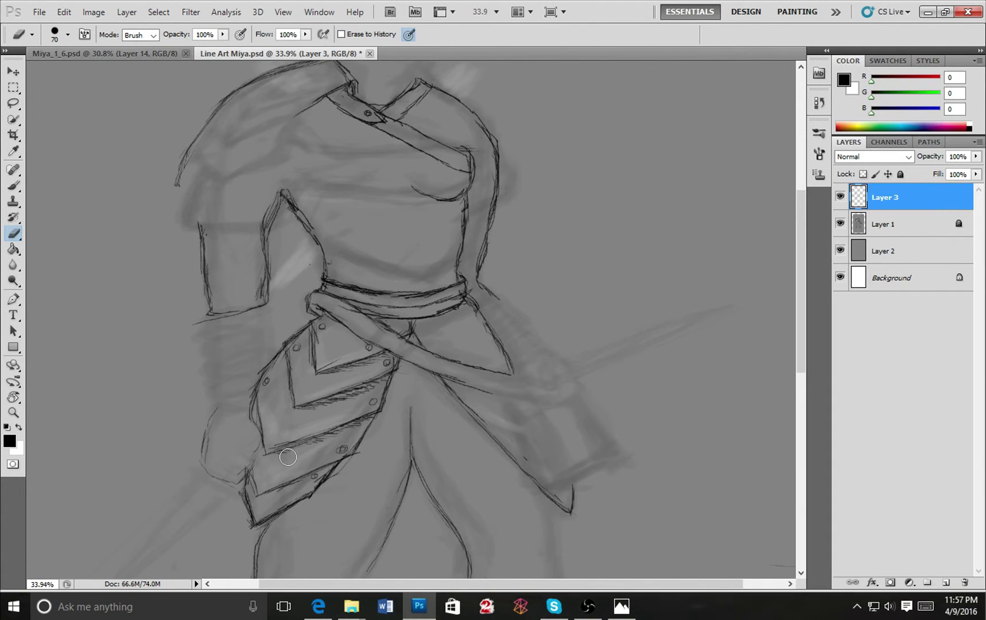
{"action": "scroll", "coordinate": [363, 368], "scroll_direction": "down", "scroll_amount": 2}
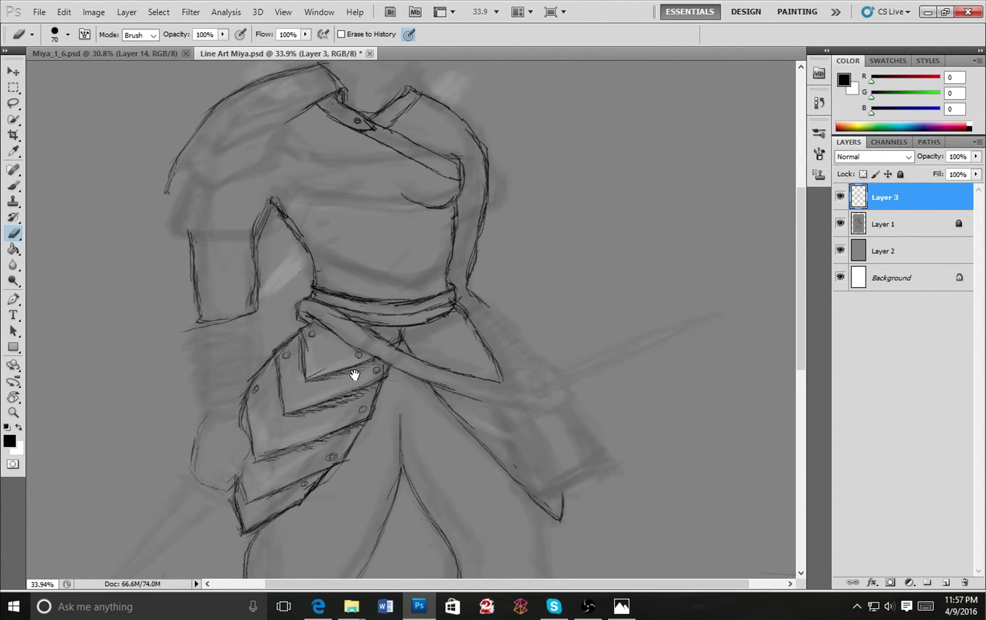
{"action": "key", "text": "b"}
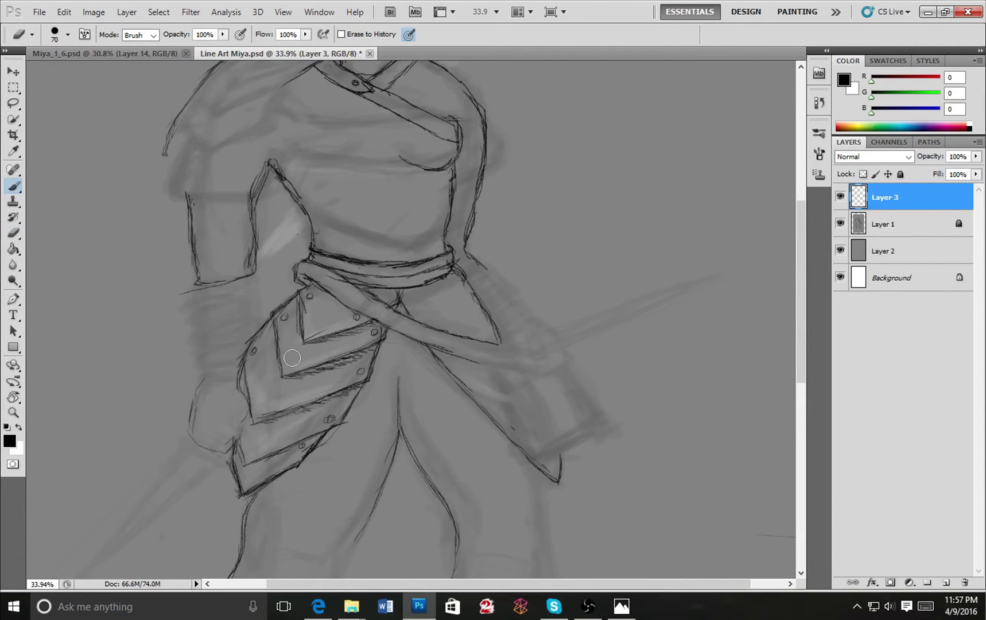
{"action": "left_click_drag", "start_coordinate": [262, 422], "coordinate": [320, 406]}
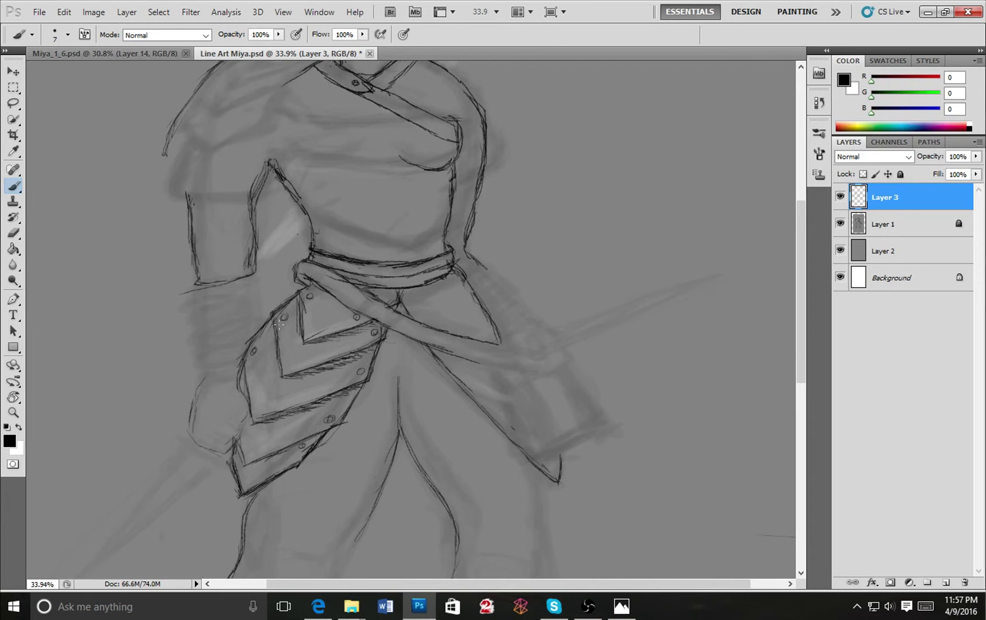
{"action": "left_click_drag", "start_coordinate": [275, 331], "coordinate": [277, 363]}
{"action": "mouse_move", "coordinate": [308, 297]}
{"action": "left_mouse_down"}
{"action": "mouse_move", "coordinate": [302, 331]}
{"action": "mouse_move", "coordinate": [314, 340]}
{"action": "mouse_move", "coordinate": [401, 306]}
{"action": "left_mouse_up"}
{"action": "mouse_move", "coordinate": [241, 379]}
{"action": "left_mouse_down"}
{"action": "mouse_move", "coordinate": [254, 422]}
{"action": "mouse_move", "coordinate": [274, 416]}
{"action": "mouse_move", "coordinate": [256, 422]}
{"action": "mouse_move", "coordinate": [353, 392]}
{"action": "mouse_move", "coordinate": [348, 349]}
{"action": "mouse_move", "coordinate": [360, 369]}
{"action": "left_mouse_up"}
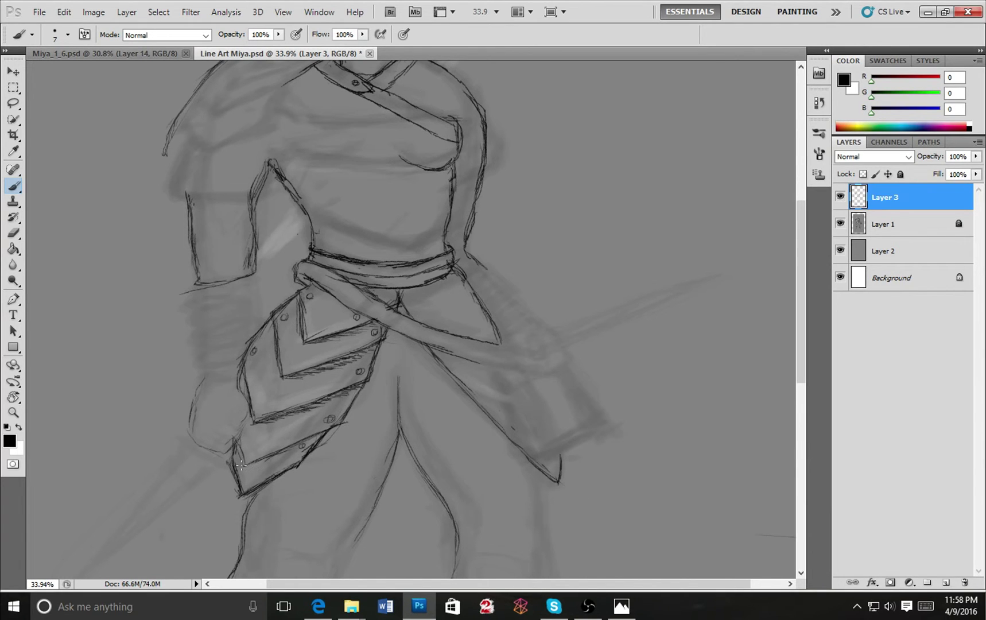
{"action": "left_click_drag", "start_coordinate": [251, 463], "coordinate": [303, 454]}
Erase the rivet at the outer edge of the third hip plate and redraw it nearer the plate's upper corner.
{"action": "key", "text": "e"}
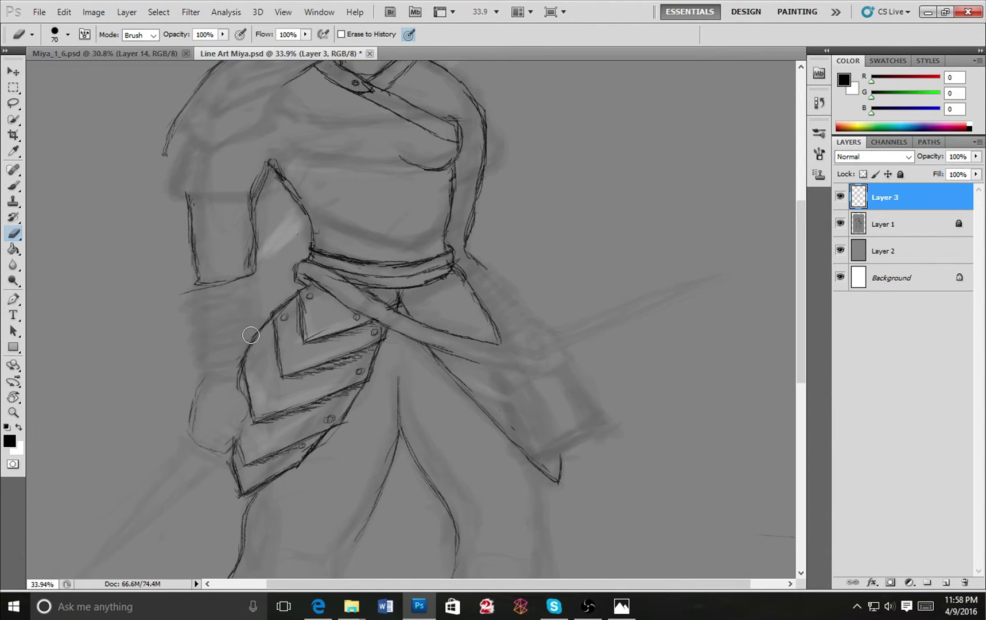
{"action": "key", "text": "b"}
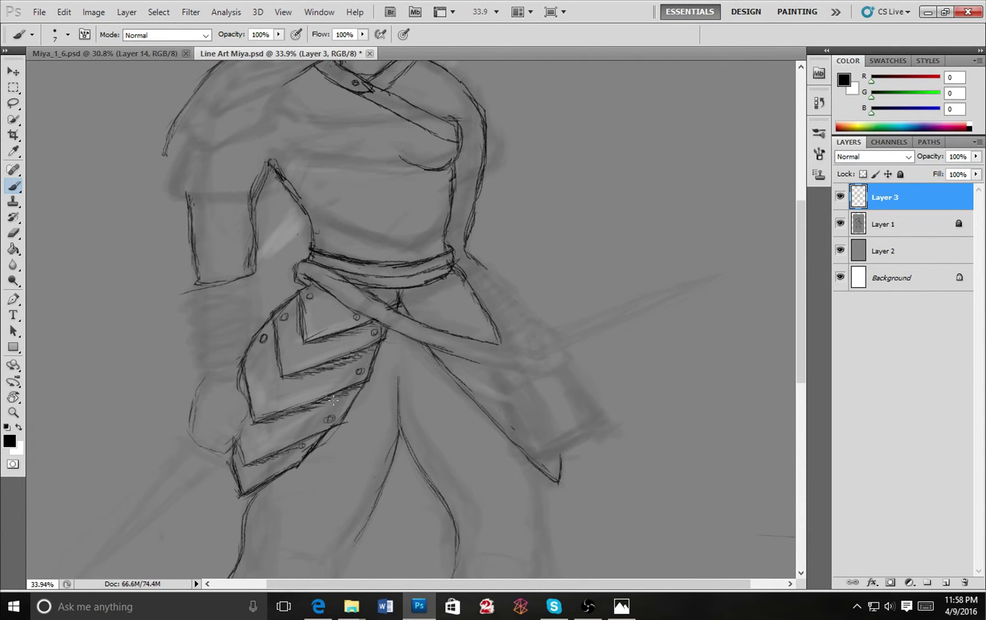
{"action": "key", "text": "e"}
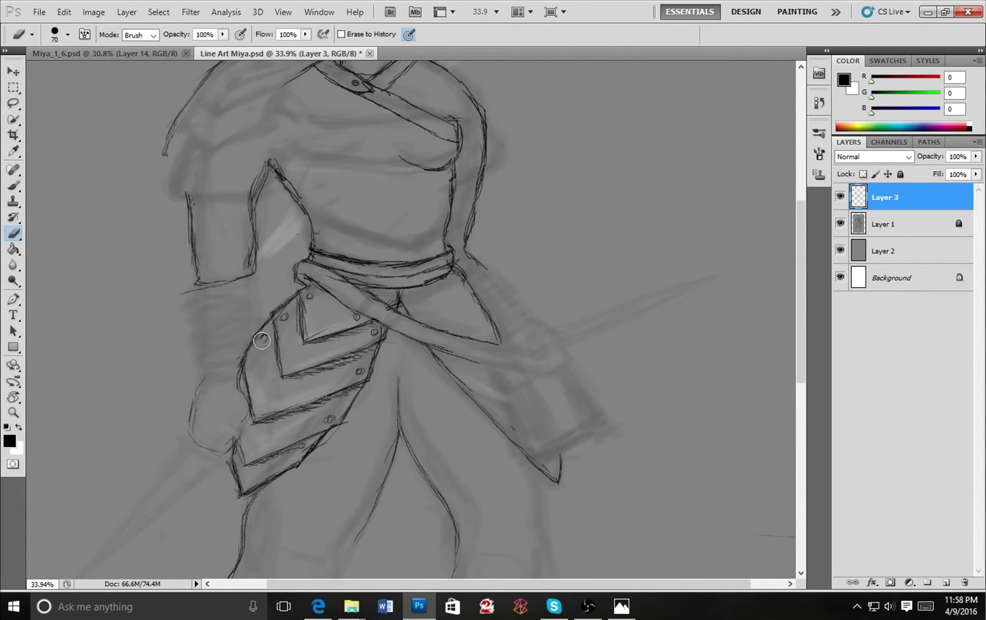
{"action": "key", "text": "b"}
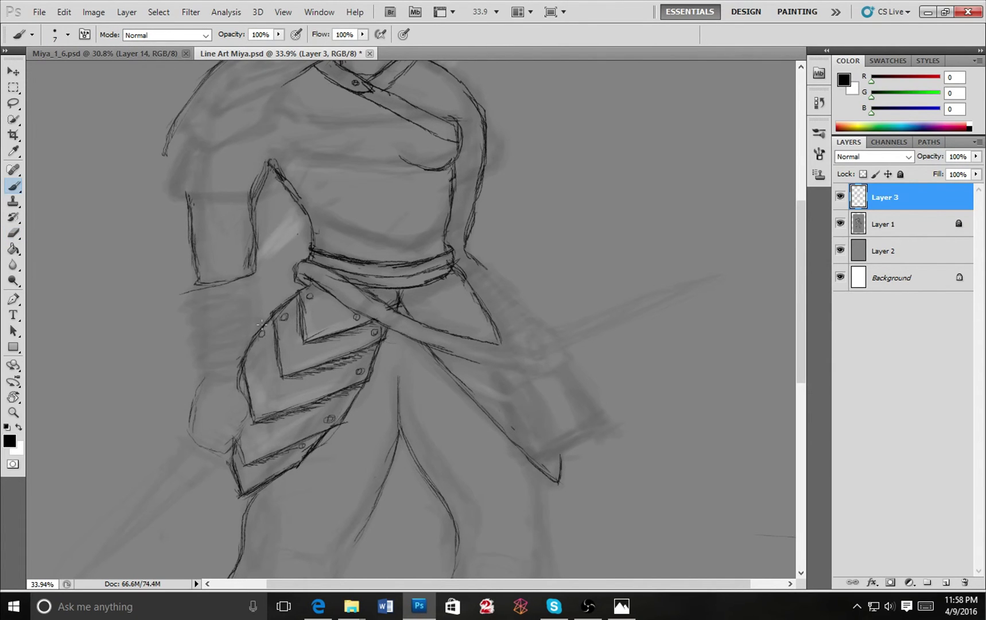
{"action": "mouse_move", "coordinate": [263, 326]}
{"action": "left_mouse_down"}
{"action": "mouse_move", "coordinate": [256, 340]}
{"action": "mouse_move", "coordinate": [261, 333]}
{"action": "left_mouse_up"}
{"action": "key", "text": "e"}
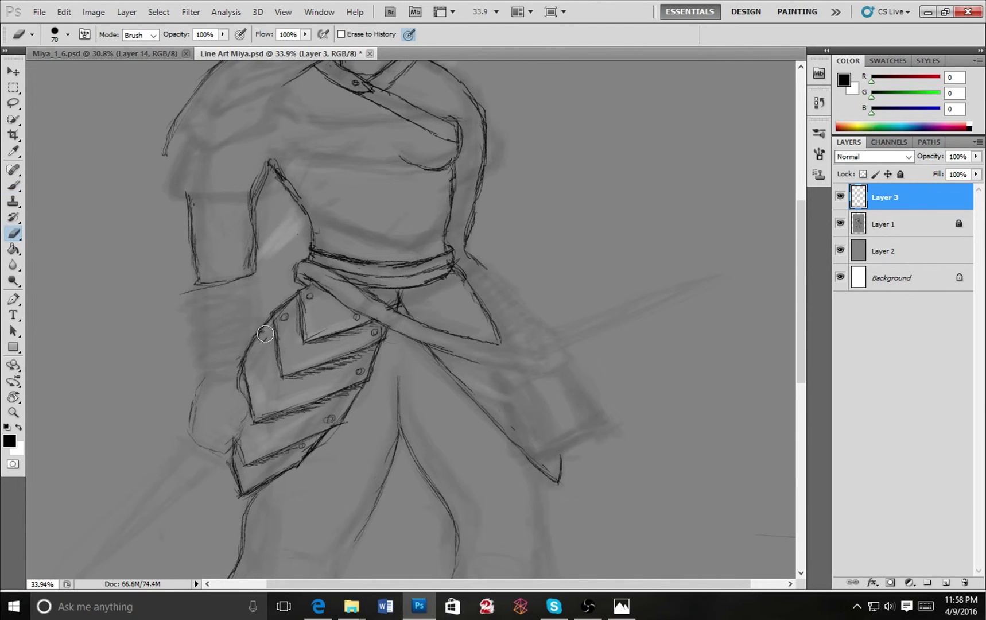
{"action": "key", "text": "b"}
{"action": "left_click_drag", "start_coordinate": [260, 332], "coordinate": [264, 340]}
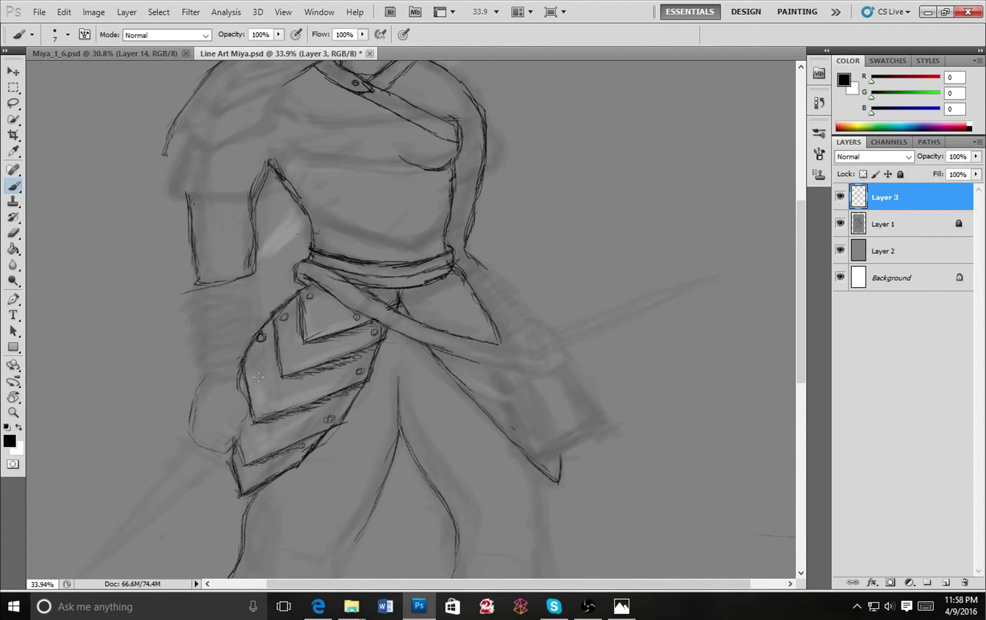
Darken the remaining rivets on the upper hip armour plates.
{"action": "left_click", "coordinate": [284, 317]}
{"action": "left_click_drag", "start_coordinate": [309, 295], "coordinate": [356, 315]}
{"action": "left_click_drag", "start_coordinate": [373, 332], "coordinate": [374, 329]}
{"action": "left_click_drag", "start_coordinate": [361, 368], "coordinate": [366, 384]}
Erase the rivet at the inner end of the third hip plate and redraw it as a cleaner circle.
{"action": "key", "text": "e"}
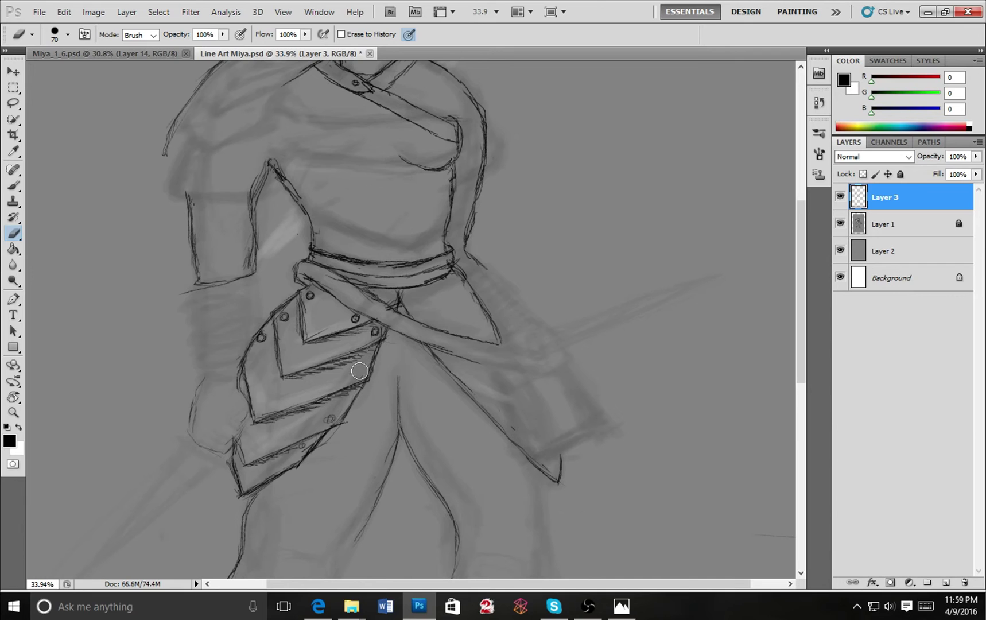
{"action": "key", "text": "b"}
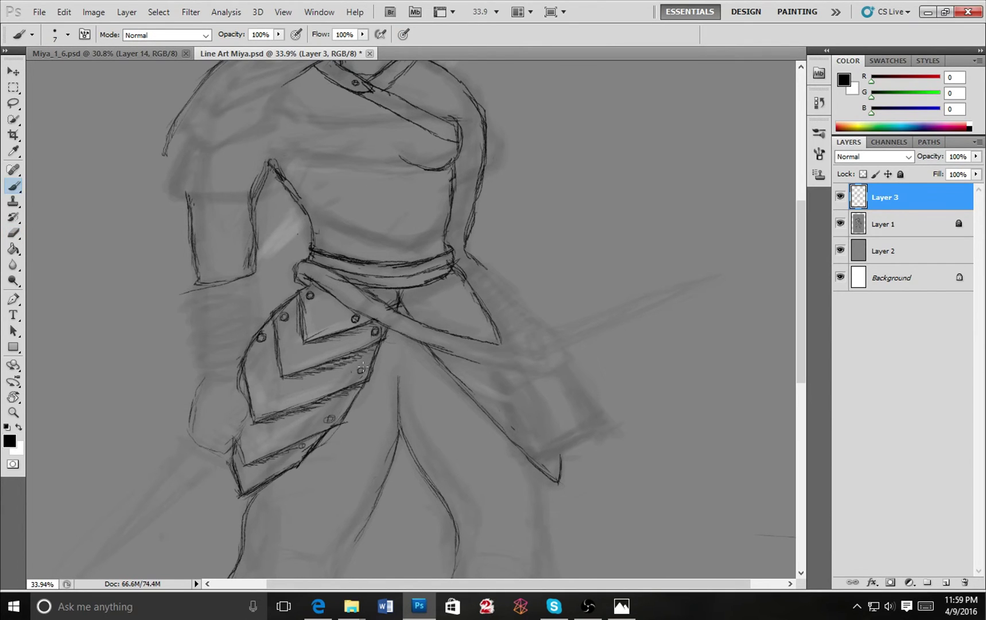
{"action": "key", "text": "e"}
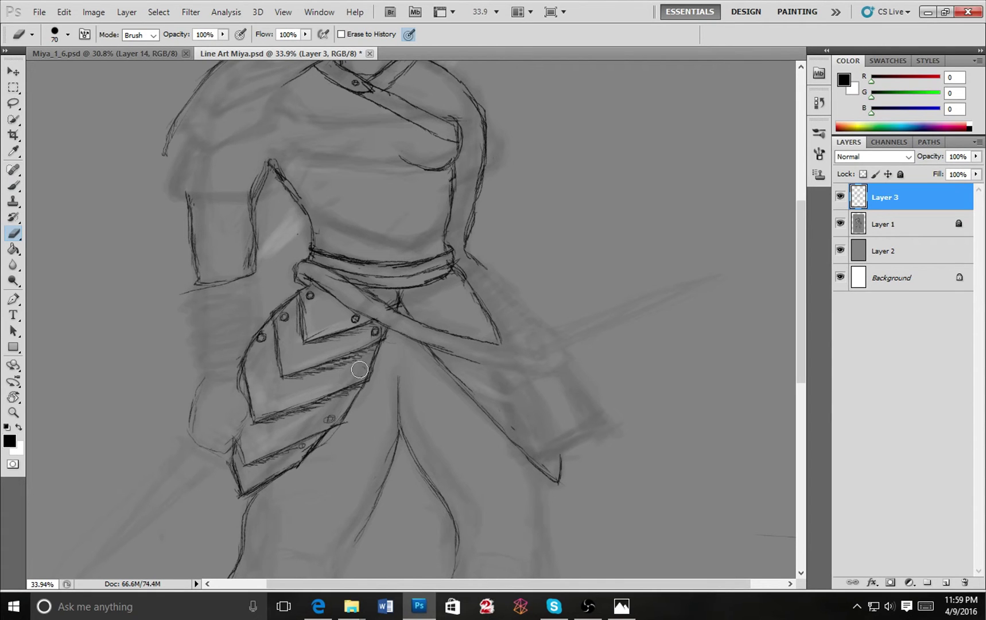
{"action": "key", "text": "b"}
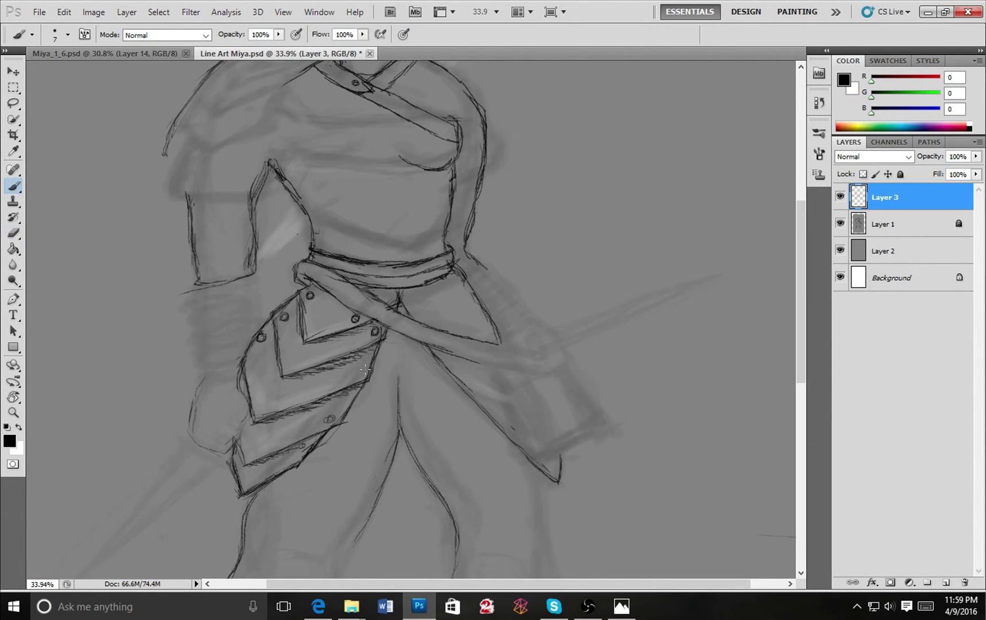
{"action": "left_click_drag", "start_coordinate": [358, 370], "coordinate": [358, 370]}
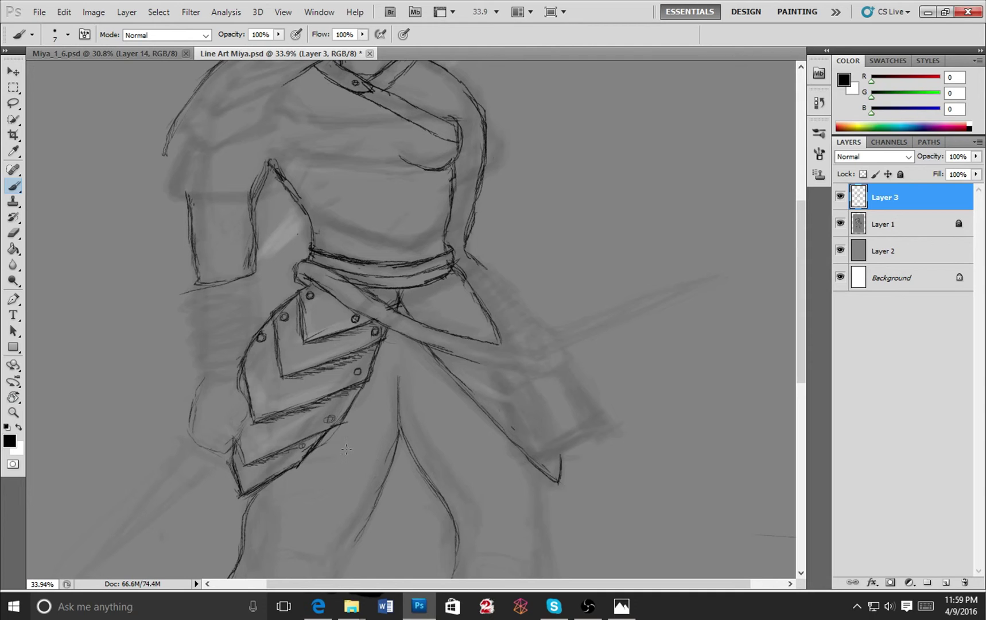
{"action": "key", "text": "e"}
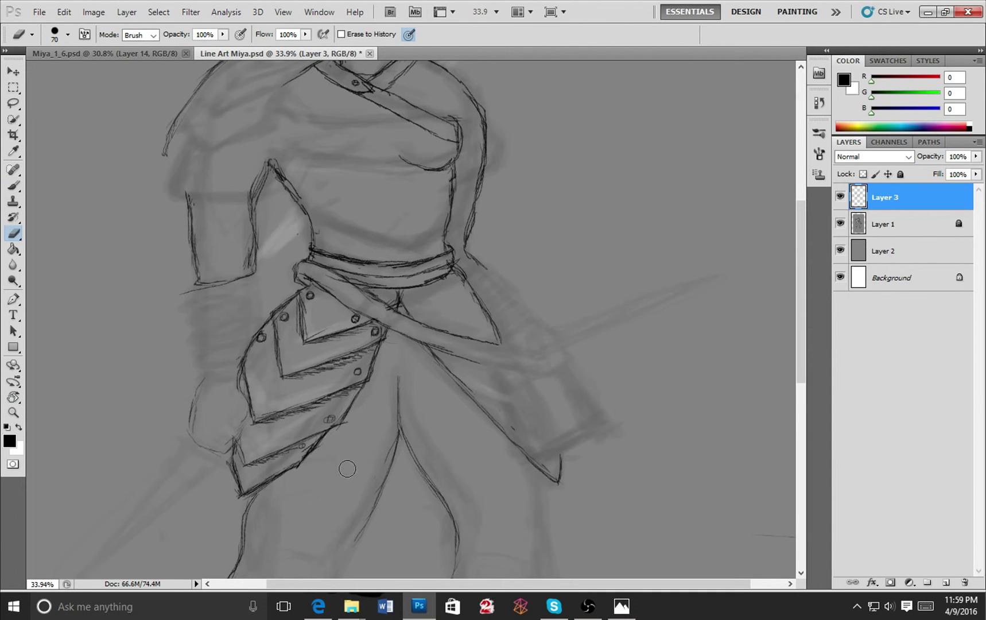
{"action": "key", "text": "b"}
Extend the inner and outer contours of the leg below the hip plates down to the knee.
{"action": "mouse_move", "coordinate": [295, 495]}
{"action": "left_mouse_down"}
{"action": "mouse_move", "coordinate": [348, 329]}
{"action": "mouse_move", "coordinate": [295, 333]}
{"action": "left_mouse_up"}
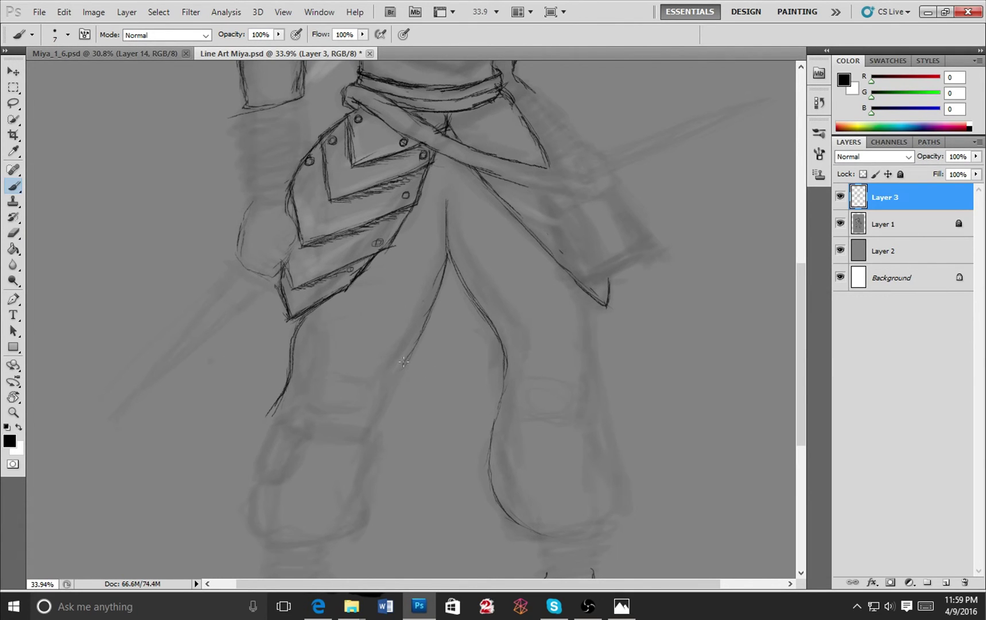
{"action": "left_click_drag", "start_coordinate": [404, 361], "coordinate": [378, 424]}
{"action": "mouse_move", "coordinate": [278, 408]}
{"action": "left_mouse_down"}
{"action": "mouse_move", "coordinate": [275, 423]}
{"action": "mouse_move", "coordinate": [282, 393]}
{"action": "left_mouse_up"}
Draw a small pouch with a folded flap on the outer side of the knee, cleaning up its lower edge.
{"action": "mouse_move", "coordinate": [323, 443]}
{"action": "left_mouse_down"}
{"action": "mouse_move", "coordinate": [333, 272]}
{"action": "mouse_move", "coordinate": [279, 259]}
{"action": "mouse_move", "coordinate": [300, 276]}
{"action": "mouse_move", "coordinate": [317, 272]}
{"action": "mouse_move", "coordinate": [285, 324]}
{"action": "left_mouse_up"}
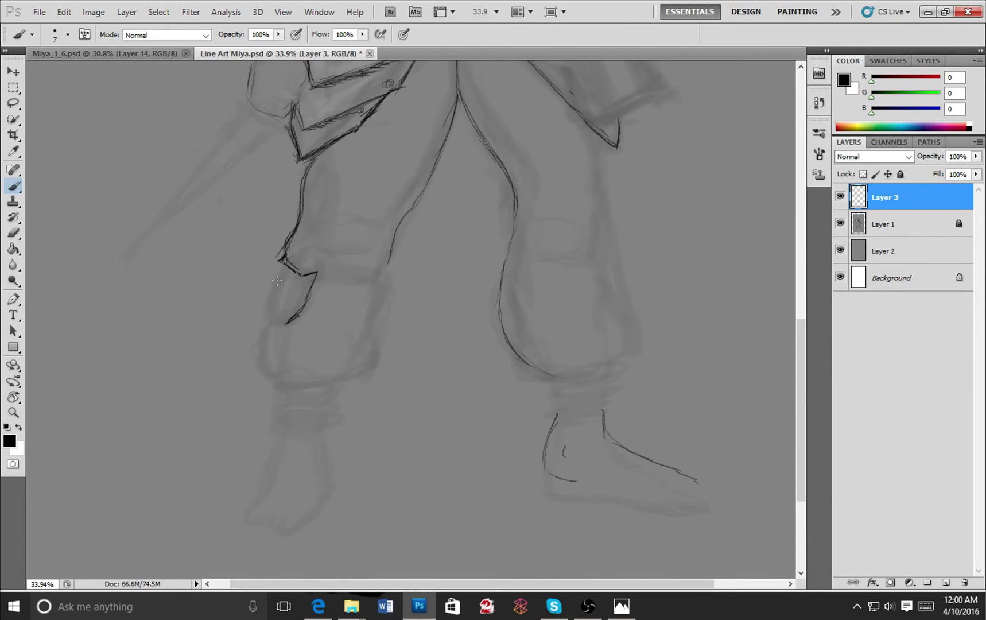
{"action": "mouse_move", "coordinate": [279, 256]}
{"action": "left_mouse_down"}
{"action": "mouse_move", "coordinate": [263, 304]}
{"action": "mouse_move", "coordinate": [294, 325]}
{"action": "left_mouse_up"}
{"action": "key", "text": "e"}
{"action": "mouse_move", "coordinate": [274, 316]}
{"action": "left_mouse_down"}
{"action": "mouse_move", "coordinate": [264, 299]}
{"action": "mouse_move", "coordinate": [274, 269]}
{"action": "mouse_move", "coordinate": [260, 310]}
{"action": "mouse_move", "coordinate": [276, 326]}
{"action": "left_mouse_up"}
{"action": "key", "text": "b"}
{"action": "mouse_move", "coordinate": [270, 281]}
{"action": "left_mouse_down"}
{"action": "mouse_move", "coordinate": [257, 318]}
{"action": "mouse_move", "coordinate": [279, 326]}
{"action": "mouse_move", "coordinate": [301, 310]}
{"action": "mouse_move", "coordinate": [279, 325]}
{"action": "left_mouse_up"}
{"action": "mouse_move", "coordinate": [284, 261]}
{"action": "left_mouse_down"}
{"action": "mouse_move", "coordinate": [313, 275]}
{"action": "mouse_move", "coordinate": [277, 260]}
{"action": "mouse_move", "coordinate": [282, 291]}
{"action": "mouse_move", "coordinate": [318, 273]}
{"action": "mouse_move", "coordinate": [294, 285]}
{"action": "left_mouse_up"}
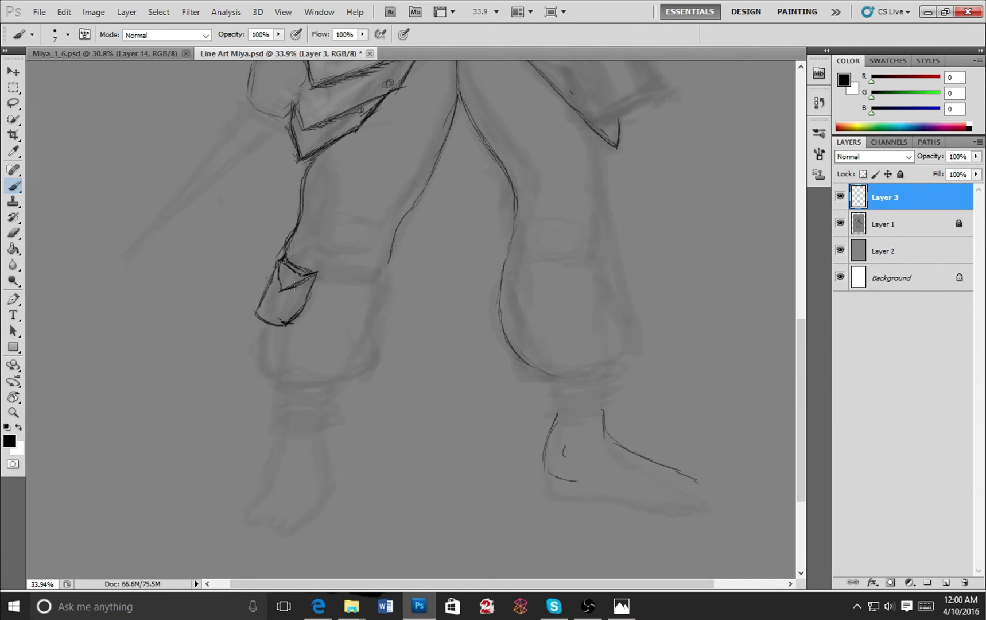
Erase the pouch flap's lower edge and redraw it as a shorter triangular fold.
{"action": "key", "text": "e"}
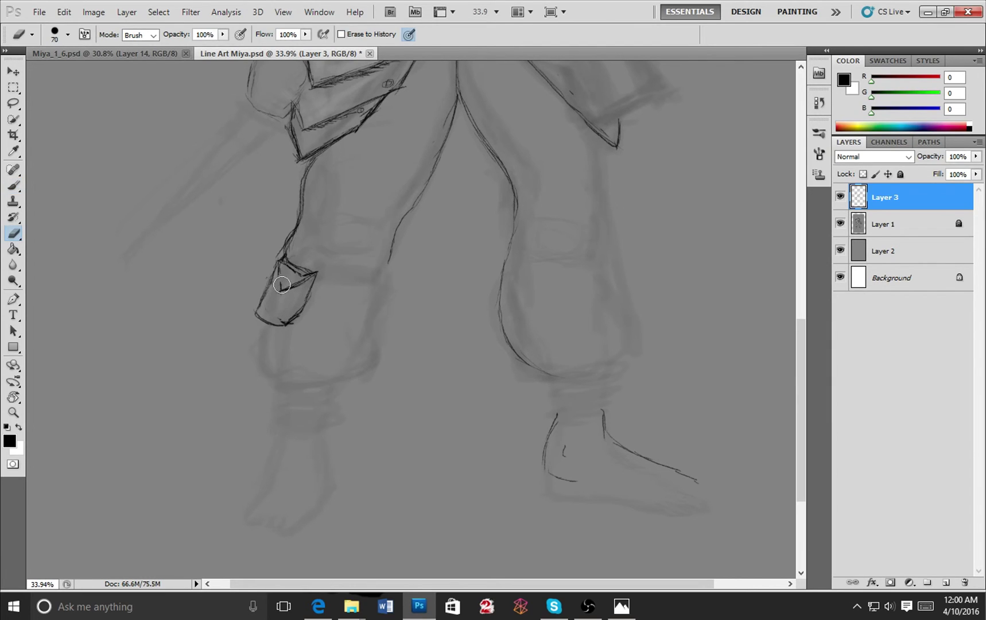
{"action": "mouse_move", "coordinate": [279, 291]}
{"action": "left_mouse_down"}
{"action": "mouse_move", "coordinate": [307, 280]}
{"action": "mouse_move", "coordinate": [279, 266]}
{"action": "mouse_move", "coordinate": [299, 274]}
{"action": "mouse_move", "coordinate": [327, 310]}
{"action": "mouse_move", "coordinate": [305, 274]}
{"action": "mouse_move", "coordinate": [314, 273]}
{"action": "mouse_move", "coordinate": [277, 264]}
{"action": "left_mouse_up"}
{"action": "key", "text": "b"}
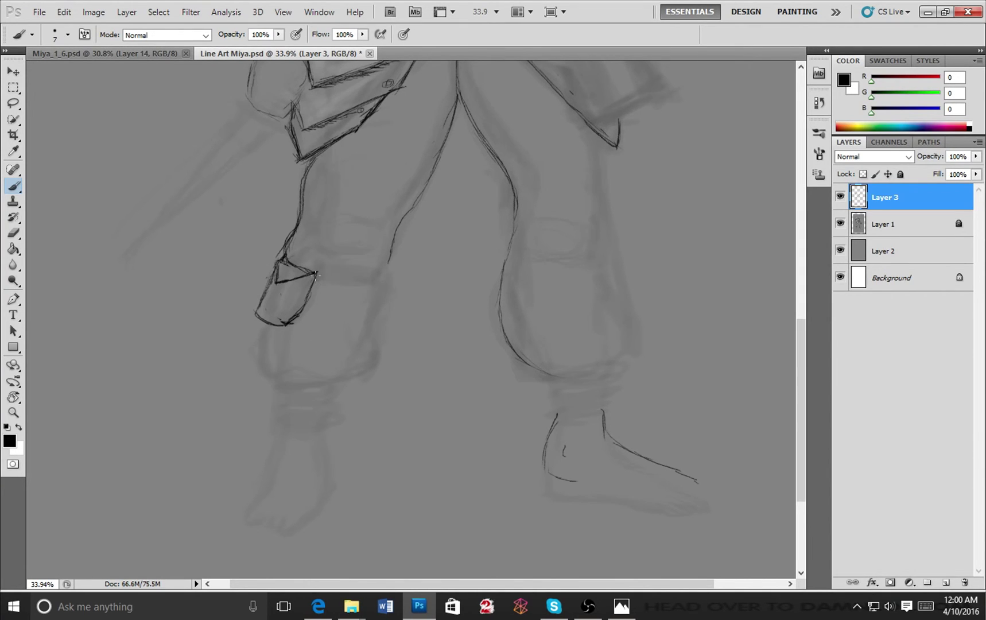
Ink the strap running from the pouch across the knee, close its inner end, and tidy the pouch's edge.
{"action": "left_click_drag", "start_coordinate": [291, 263], "coordinate": [347, 269]}
{"action": "left_click_drag", "start_coordinate": [284, 262], "coordinate": [388, 261]}
{"action": "left_click_drag", "start_coordinate": [319, 283], "coordinate": [380, 282]}
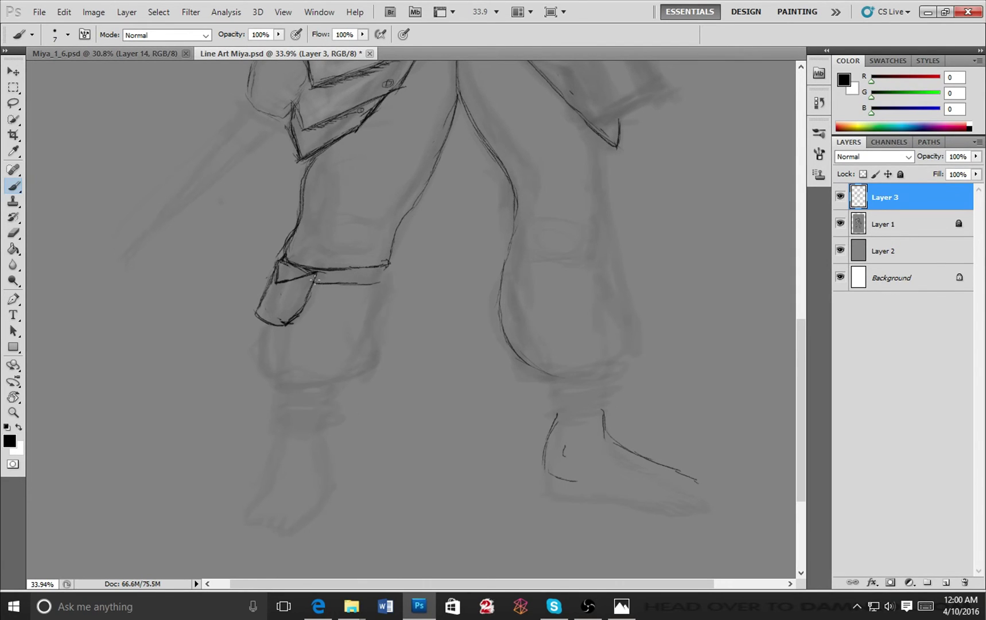
{"action": "key", "text": "e"}
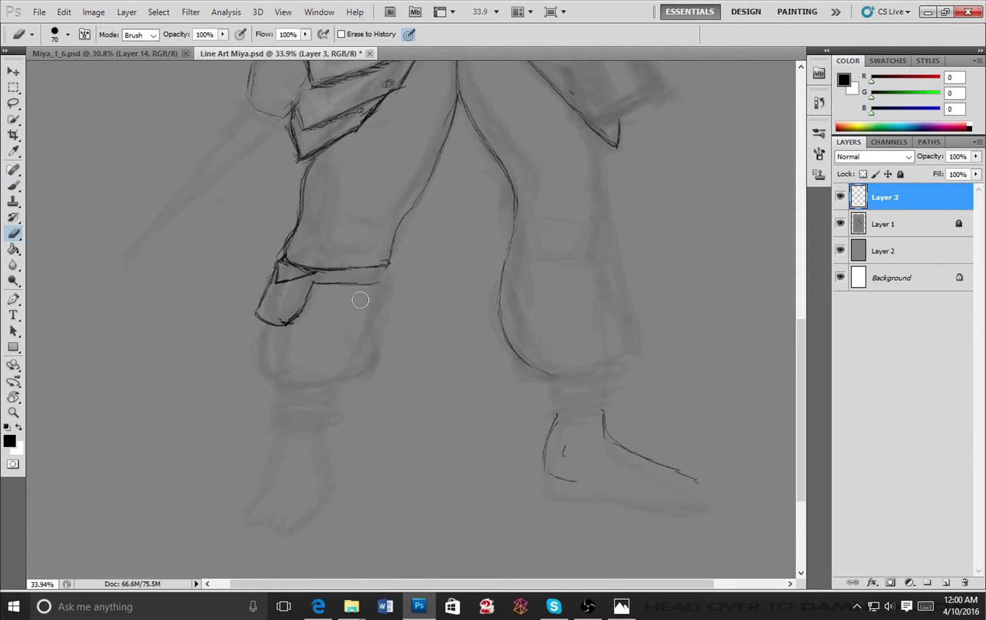
{"action": "key", "text": "b"}
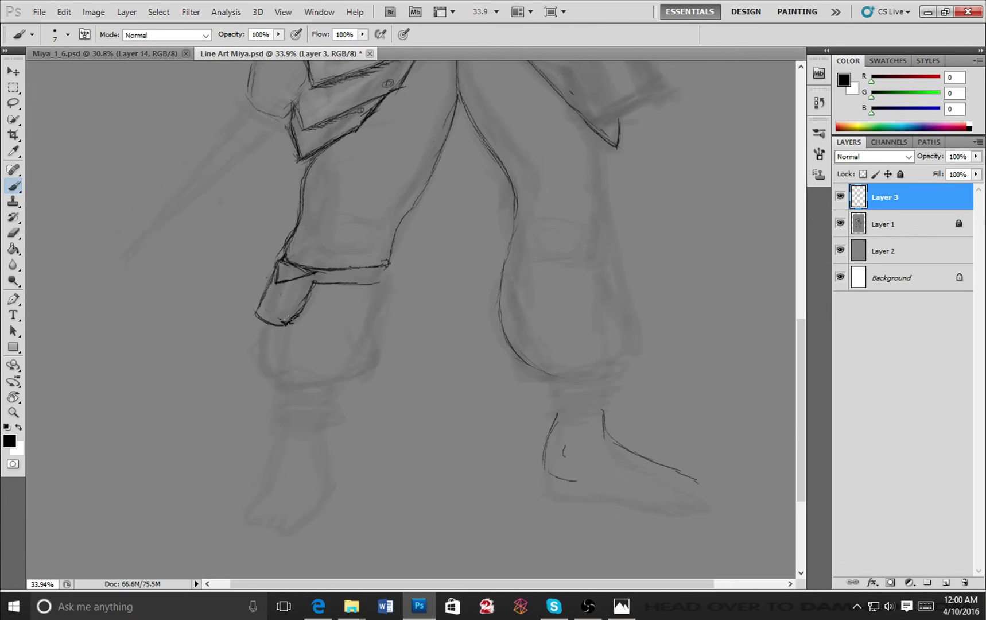
{"action": "mouse_move", "coordinate": [385, 263]}
{"action": "left_mouse_down"}
{"action": "mouse_move", "coordinate": [382, 283]}
{"action": "mouse_move", "coordinate": [370, 285]}
{"action": "left_mouse_up"}
{"action": "mouse_move", "coordinate": [298, 281]}
{"action": "left_mouse_down"}
{"action": "mouse_move", "coordinate": [318, 270]}
{"action": "mouse_move", "coordinate": [295, 297]}
{"action": "left_mouse_up"}
{"action": "key", "text": "e"}
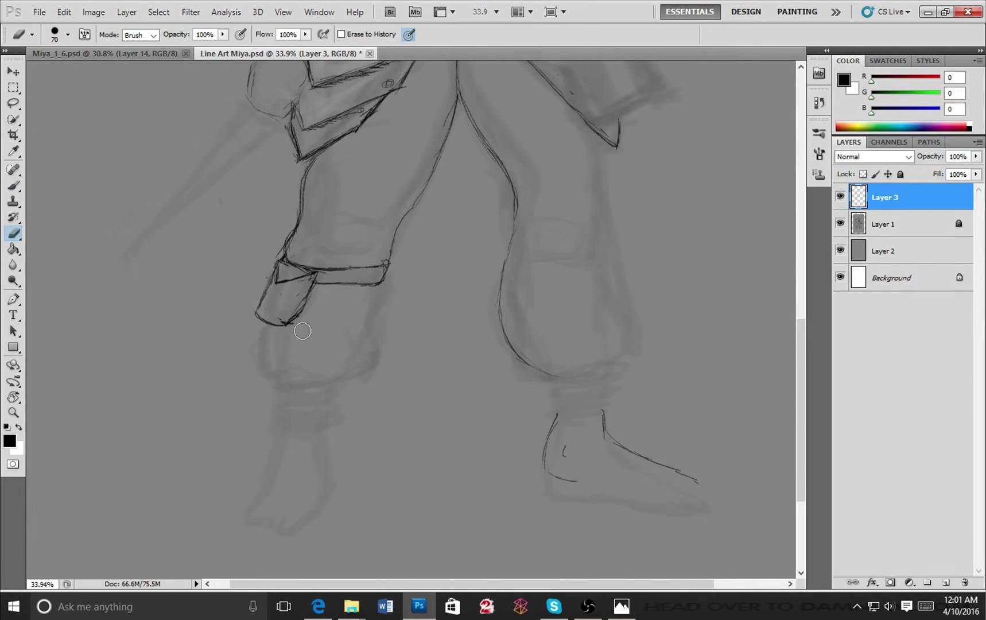
{"action": "left_click_drag", "start_coordinate": [310, 301], "coordinate": [299, 291]}
Add hatching along the lower edges of the hip plates and redraw the rivet on the lowest plate.
{"action": "left_click_drag", "start_coordinate": [325, 225], "coordinate": [241, 379]}
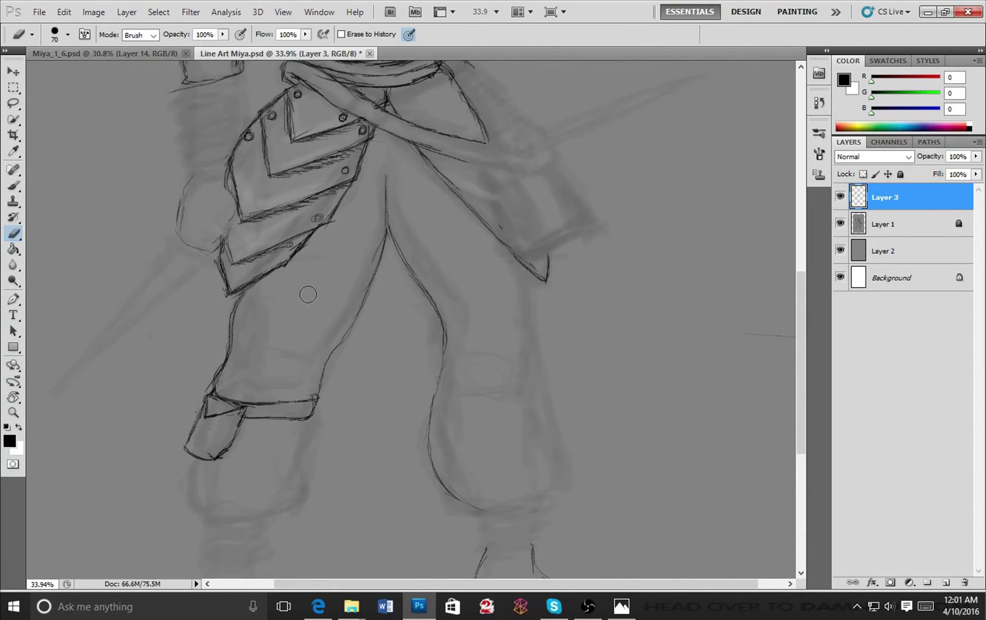
{"action": "key", "text": "b"}
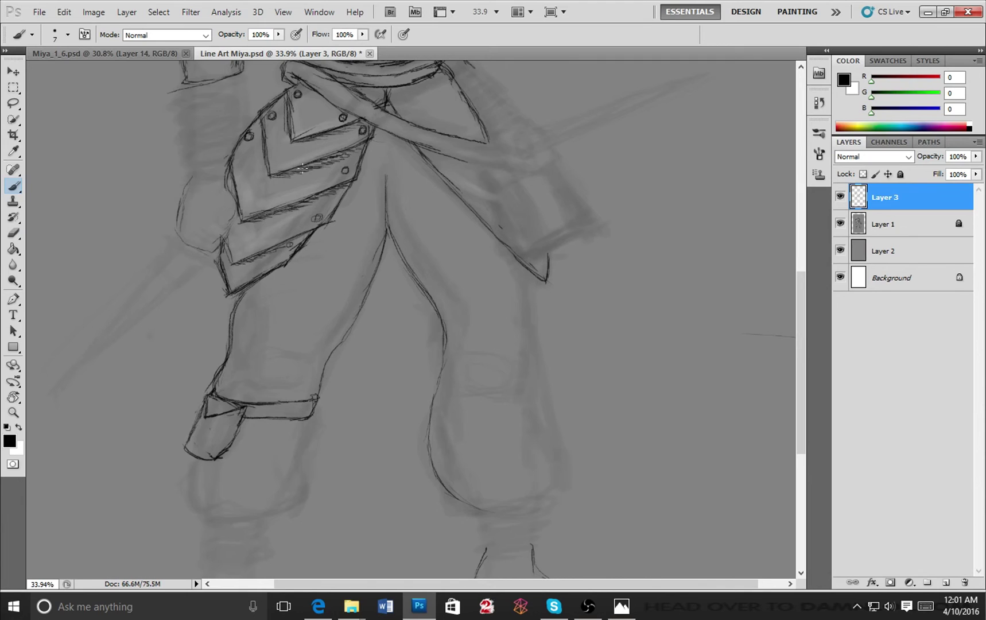
{"action": "left_click_drag", "start_coordinate": [299, 167], "coordinate": [317, 165]}
{"action": "left_click_drag", "start_coordinate": [246, 225], "coordinate": [299, 209]}
{"action": "left_click_drag", "start_coordinate": [253, 261], "coordinate": [292, 244]}
{"action": "key", "text": "e"}
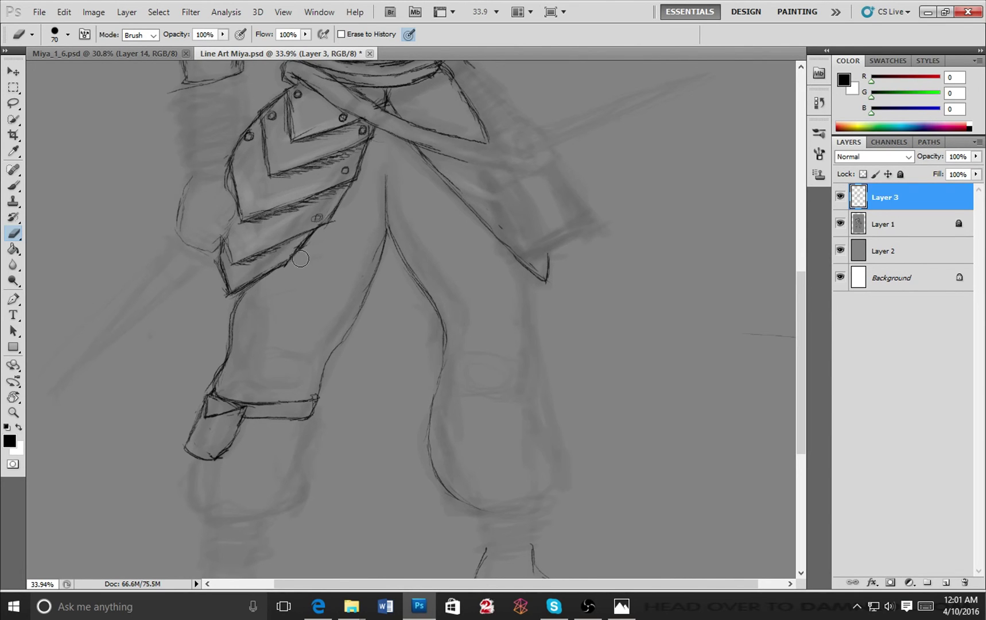
{"action": "key", "text": "b"}
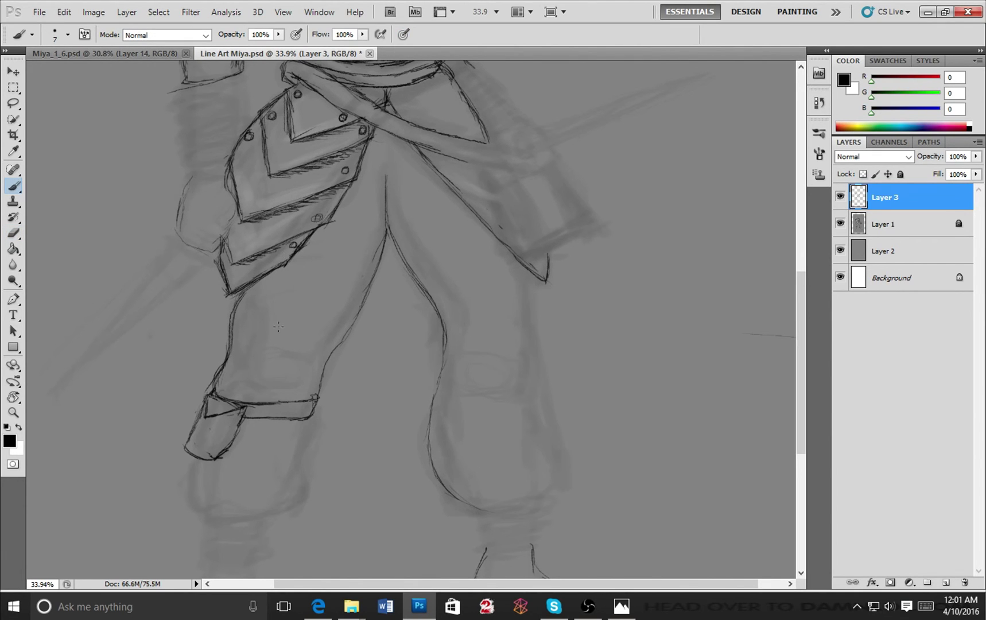
{"action": "left_click_drag", "start_coordinate": [355, 266], "coordinate": [349, 342]}
{"action": "left_click_drag", "start_coordinate": [349, 346], "coordinate": [348, 453]}
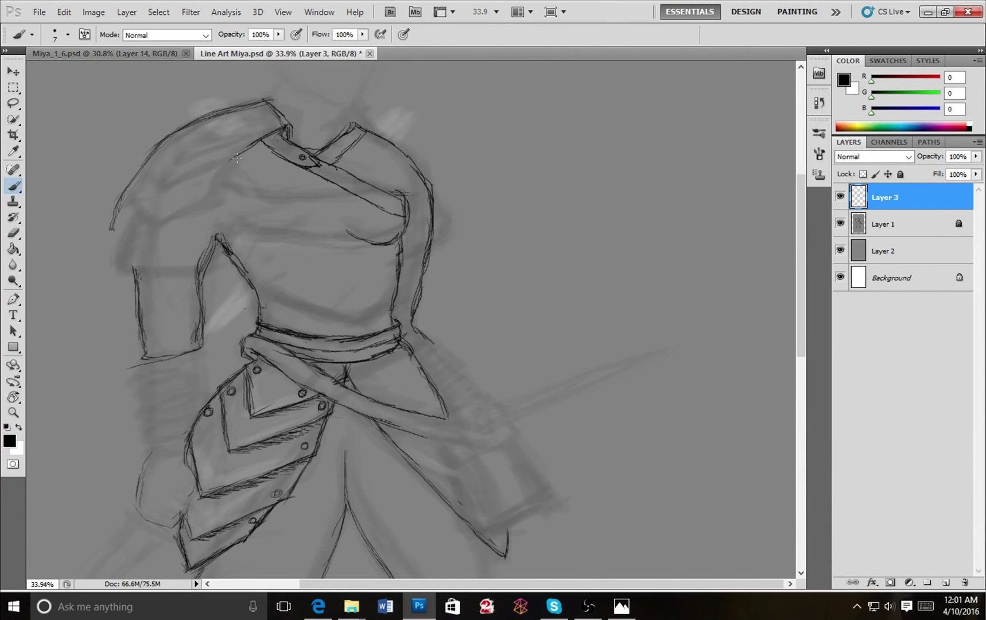
Extend the chest line running down from the diagonal strap beneath the large shoulder guard.
{"action": "mouse_move", "coordinate": [236, 156]}
{"action": "left_mouse_down"}
{"action": "mouse_move", "coordinate": [224, 171]}
{"action": "mouse_move", "coordinate": [244, 154]}
{"action": "left_mouse_up"}
{"action": "scroll", "coordinate": [156, 376], "scroll_direction": "down", "scroll_amount": 4}
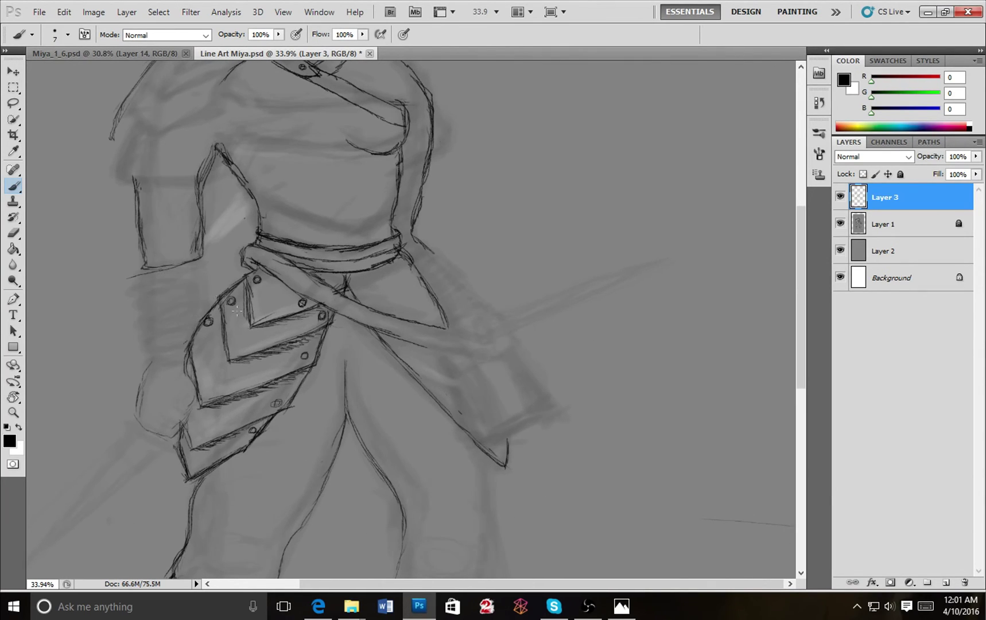
{"action": "scroll", "coordinate": [222, 233], "scroll_direction": "up", "scroll_amount": 7}
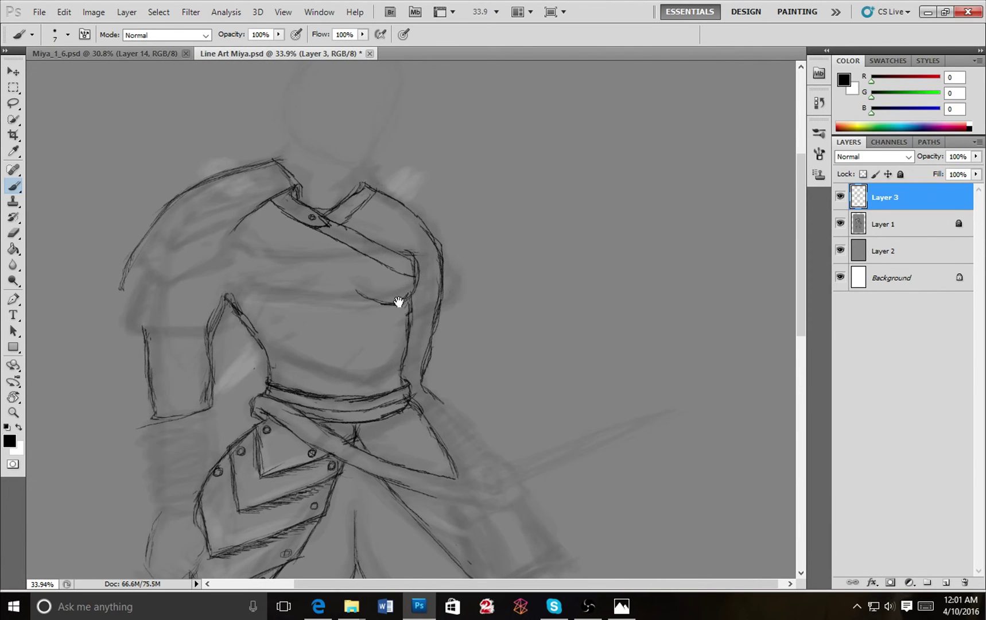
{"action": "scroll", "coordinate": [304, 195], "scroll_direction": "down", "scroll_amount": 5}
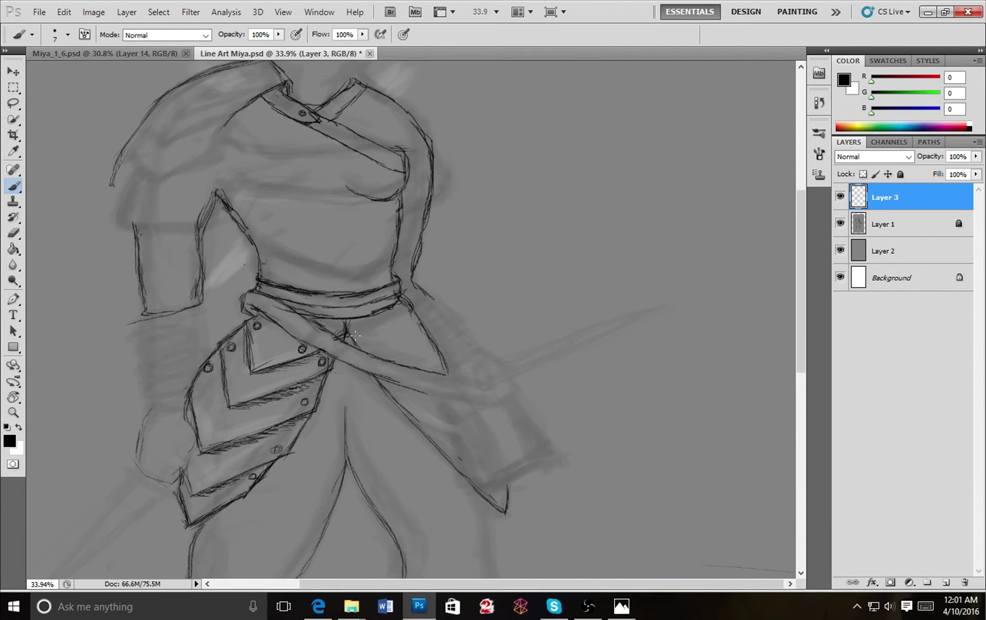
Ink an inner panel on the hip plate opposite the layered plates and add small round rivets near its edges.
{"action": "mouse_move", "coordinate": [352, 338]}
{"action": "left_mouse_down"}
{"action": "mouse_move", "coordinate": [423, 347]}
{"action": "mouse_move", "coordinate": [419, 329]}
{"action": "mouse_move", "coordinate": [423, 348]}
{"action": "mouse_move", "coordinate": [418, 336]}
{"action": "left_mouse_up"}
{"action": "mouse_move", "coordinate": [385, 384]}
{"action": "left_mouse_down"}
{"action": "mouse_move", "coordinate": [337, 362]}
{"action": "mouse_move", "coordinate": [384, 380]}
{"action": "left_mouse_up"}
{"action": "key", "text": "e"}
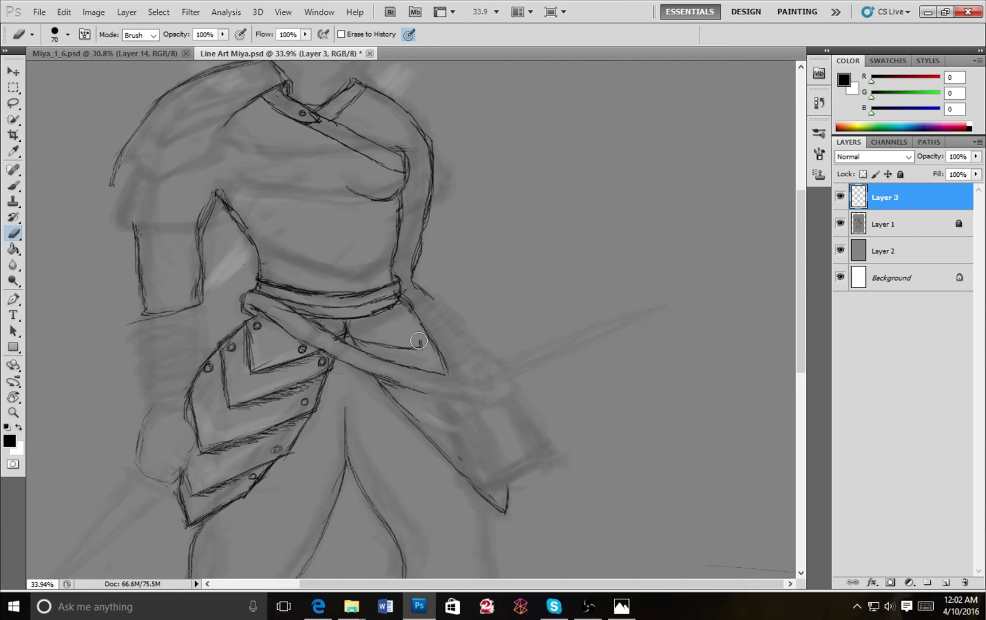
{"action": "key", "text": "b"}
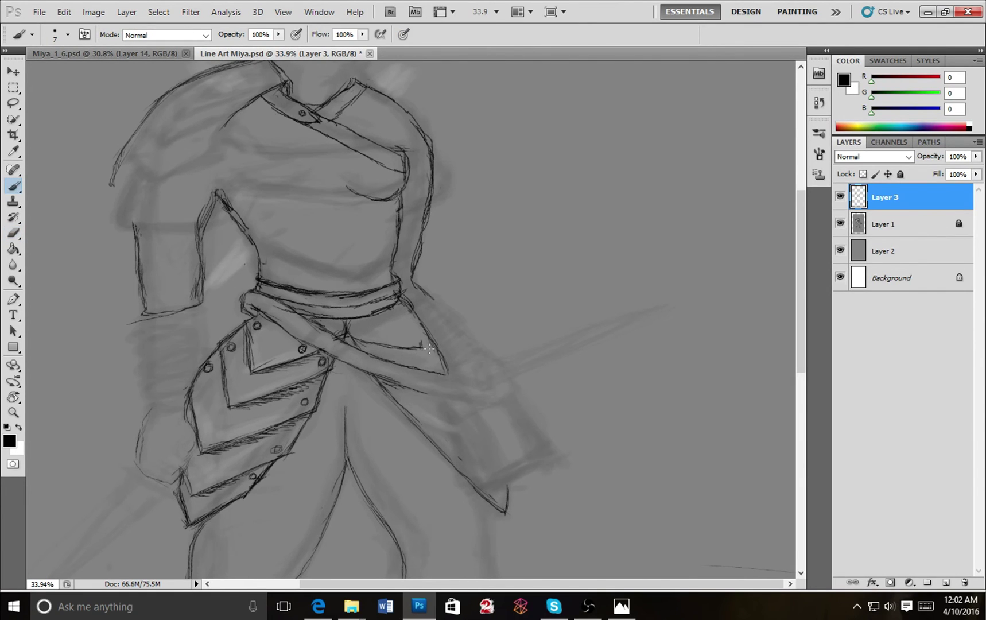
{"action": "left_click_drag", "start_coordinate": [428, 348], "coordinate": [419, 317]}
{"action": "mouse_move", "coordinate": [359, 339]}
{"action": "left_mouse_down"}
{"action": "mouse_move", "coordinate": [425, 350]}
{"action": "mouse_move", "coordinate": [357, 331]}
{"action": "left_mouse_up"}
{"action": "left_click_drag", "start_coordinate": [411, 311], "coordinate": [408, 308]}
Hatch a dark shadow beneath the diagonal waist sash where it crosses the top of the long pointed hip piece.
{"action": "left_click_drag", "start_coordinate": [396, 387], "coordinate": [434, 401]}
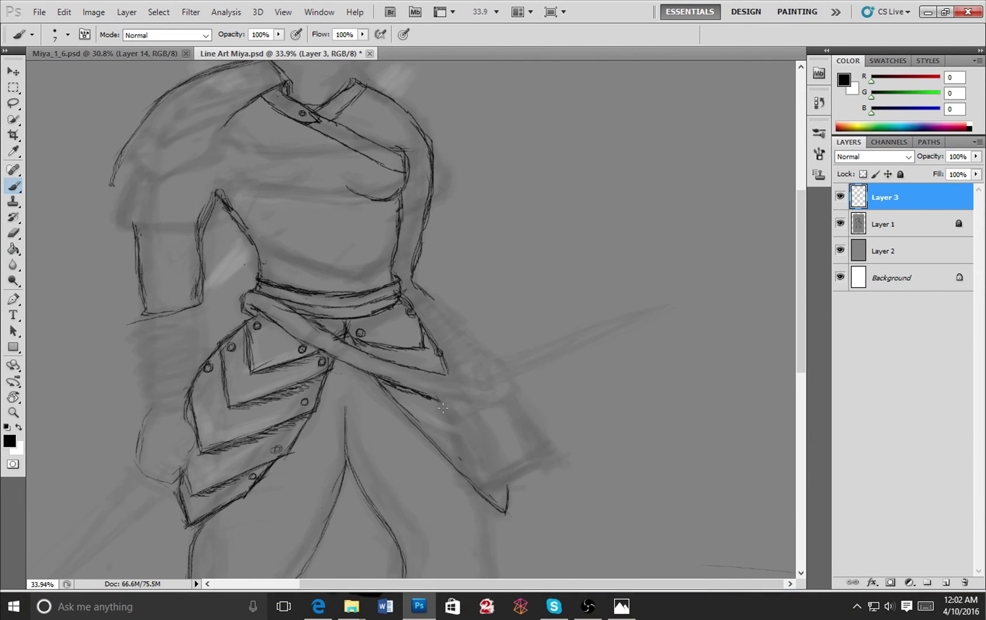
{"action": "left_click_drag", "start_coordinate": [379, 376], "coordinate": [446, 398]}
{"action": "scroll", "coordinate": [408, 344], "scroll_direction": "down", "scroll_amount": 3}
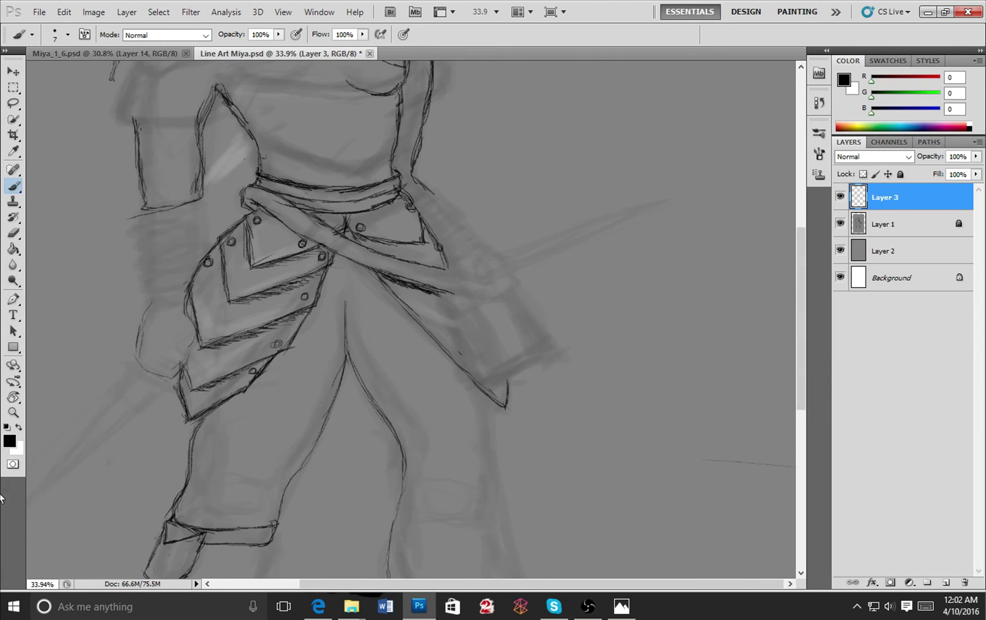
{"action": "left_click", "coordinate": [14, 413]}
{"action": "left_click", "coordinate": [227, 400], "text": "alt"}
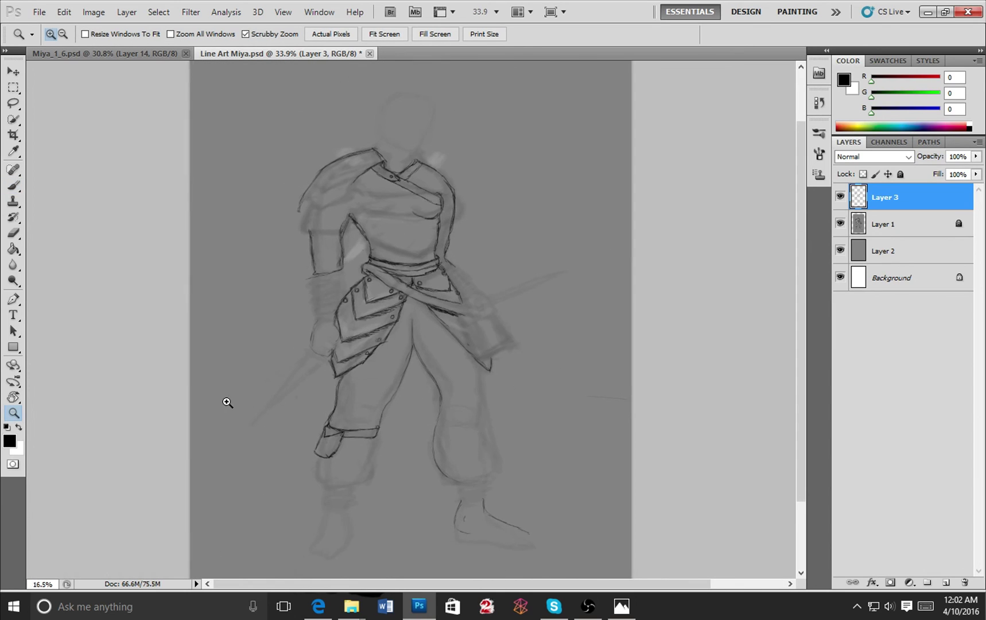